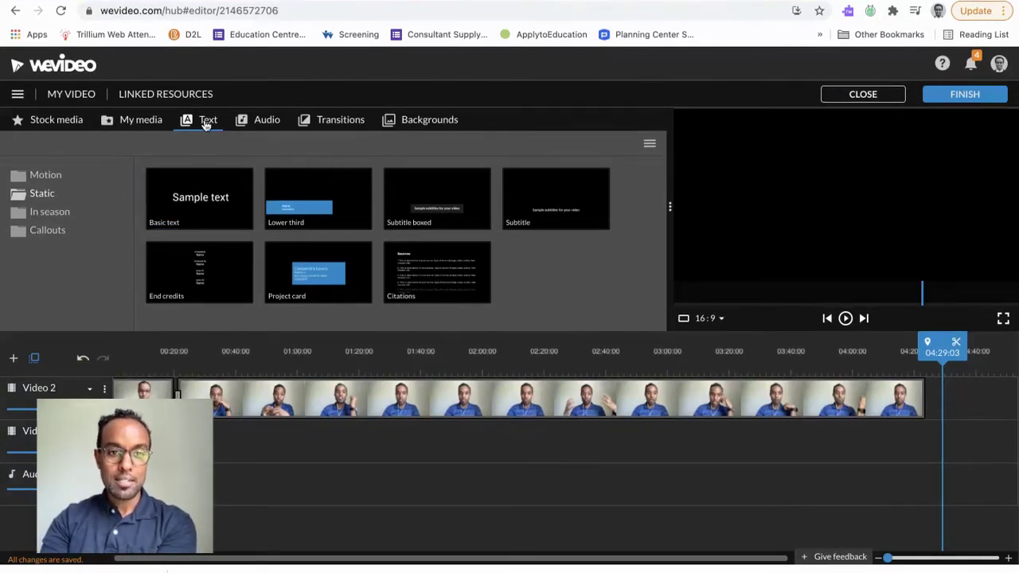
# Step: Place the End credits static text template on Video 2, right after the recorded clip
pyautogui.click(39, 182)
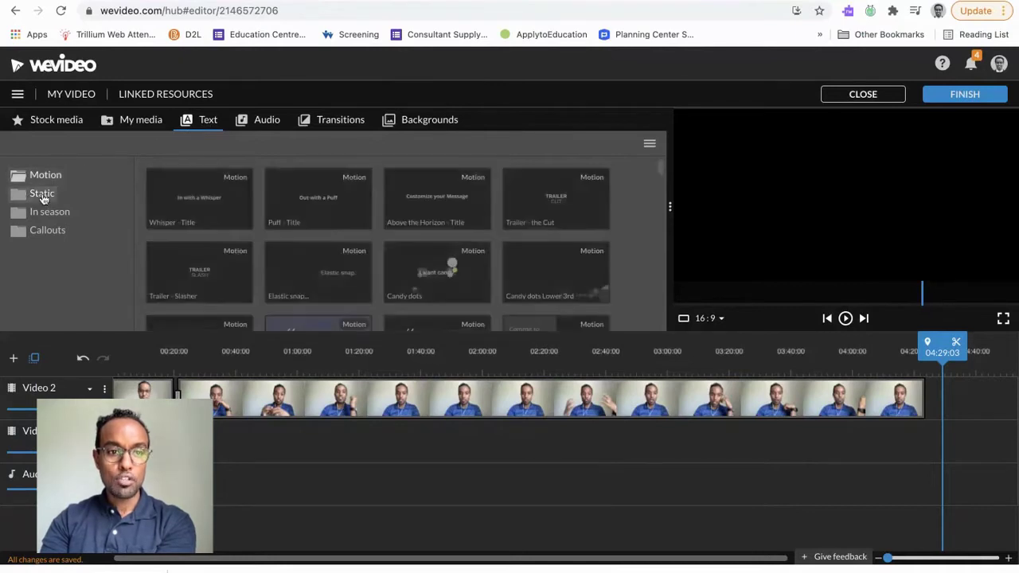
pyautogui.click(40, 195)
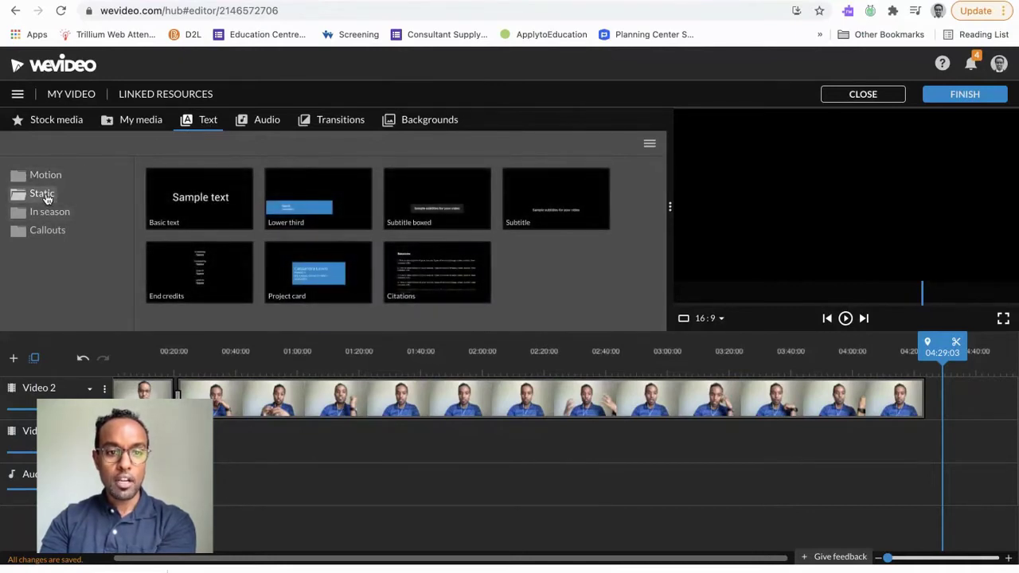
pyautogui.click(203, 288)
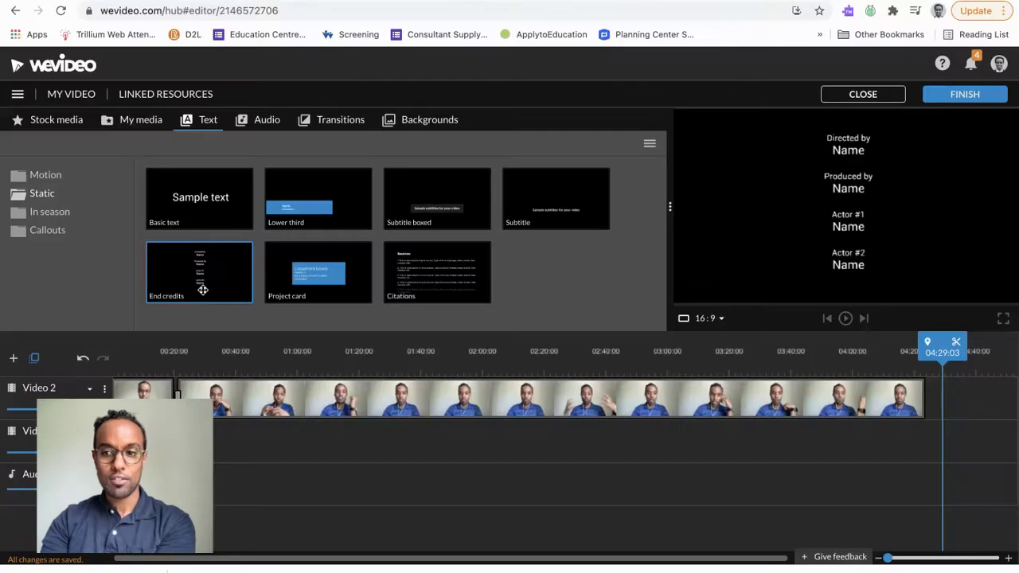
pyautogui.moveTo(203, 275); pyautogui.dragTo(945, 410)
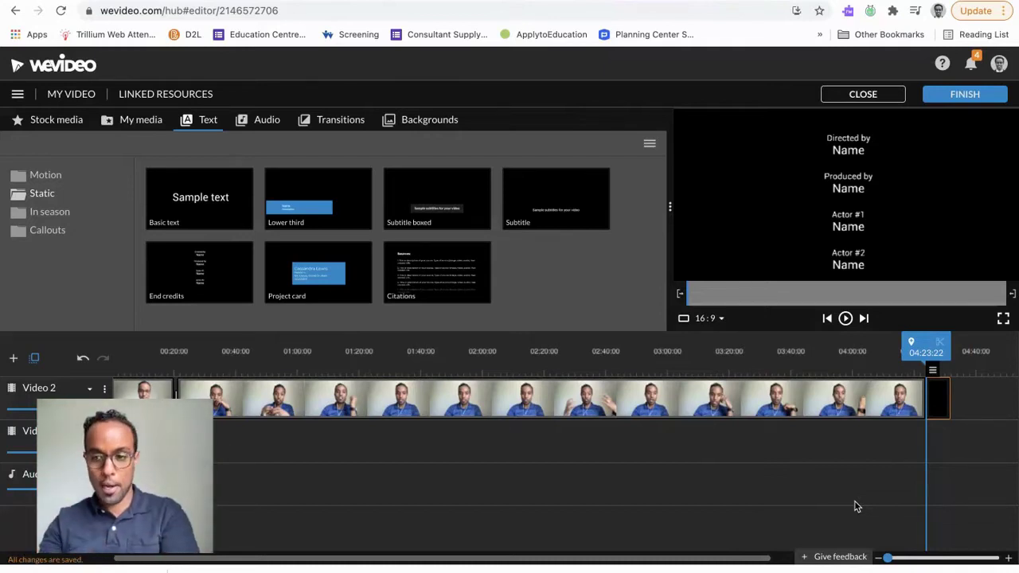
# Step: Open the End credits clip in the text editor and review the credits text
pyautogui.moveTo(937, 382)
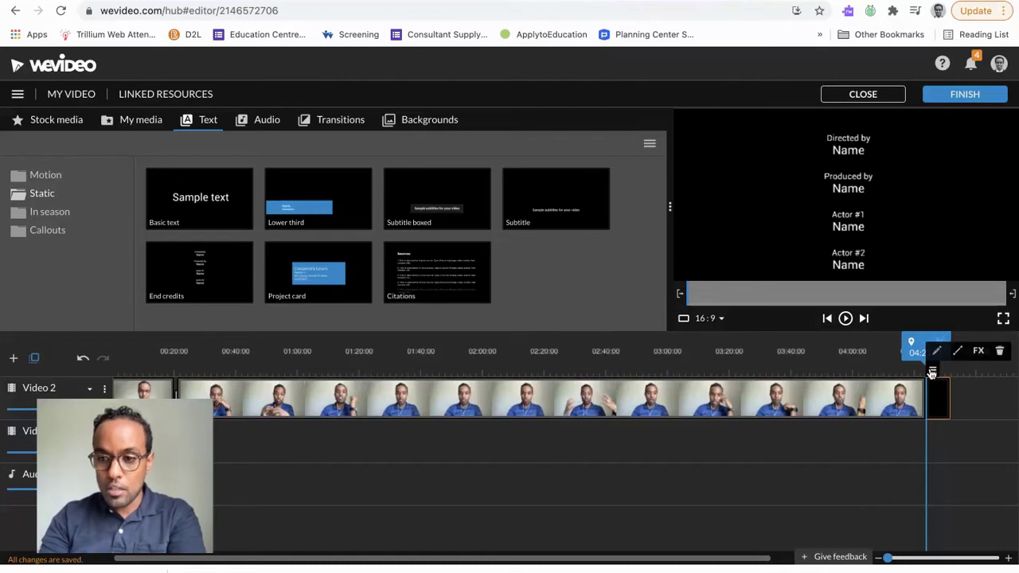
pyautogui.click(937, 354)
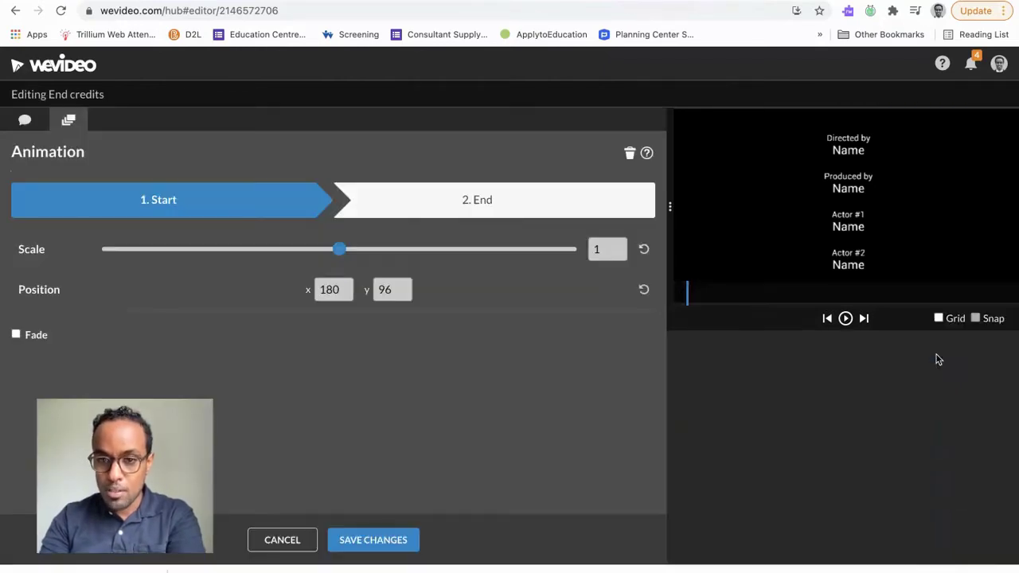
pyautogui.click(30, 121)
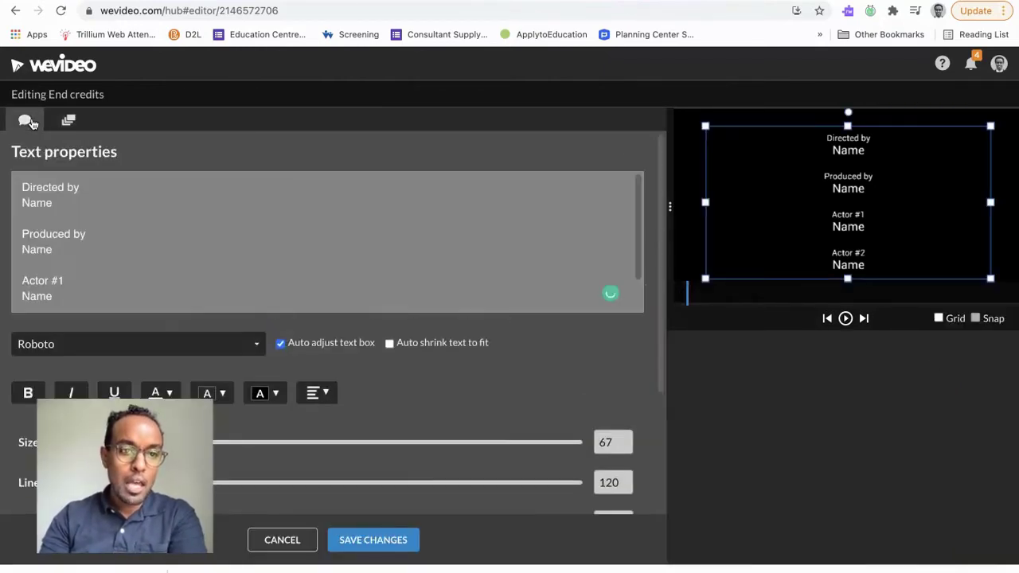
pyautogui.scroll(-1, 96, 250)
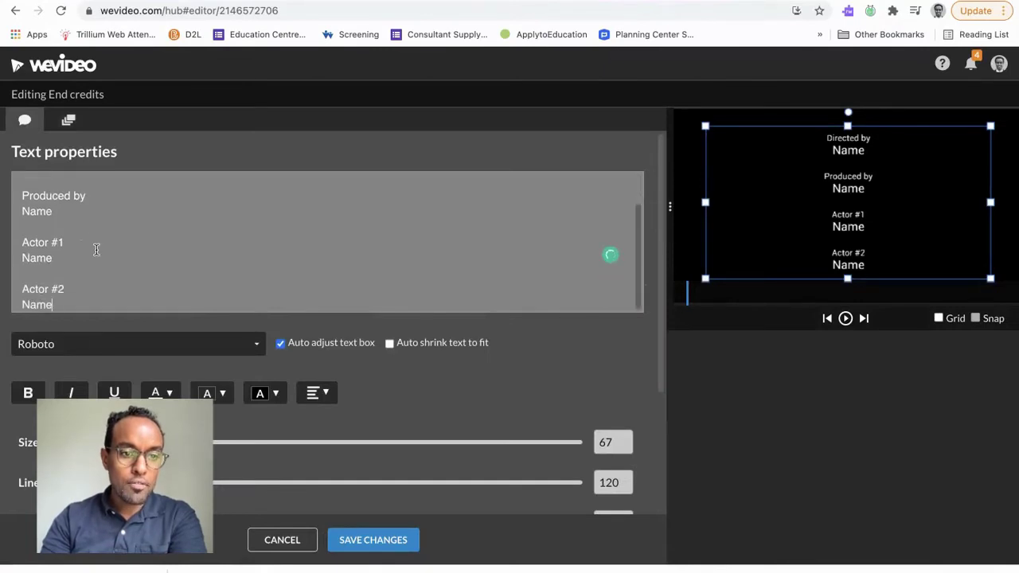
pyautogui.scroll(1, 96, 250)
pyautogui.scroll(-1, 89, 250)
pyautogui.scroll(1, 88, 250)
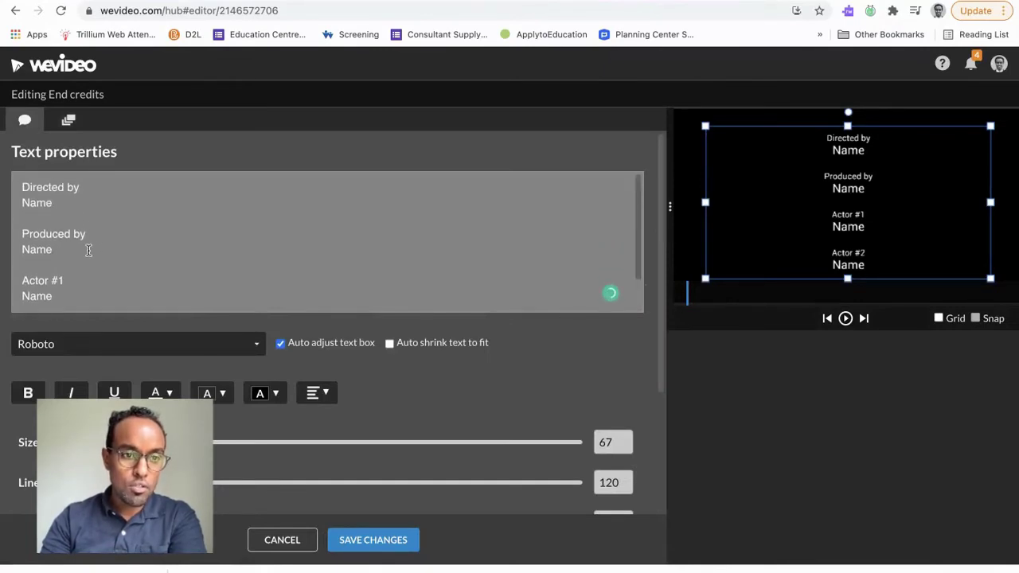
pyautogui.scroll(-1, 86, 250)
pyautogui.moveTo(55, 305); pyautogui.dragTo(23, 168)
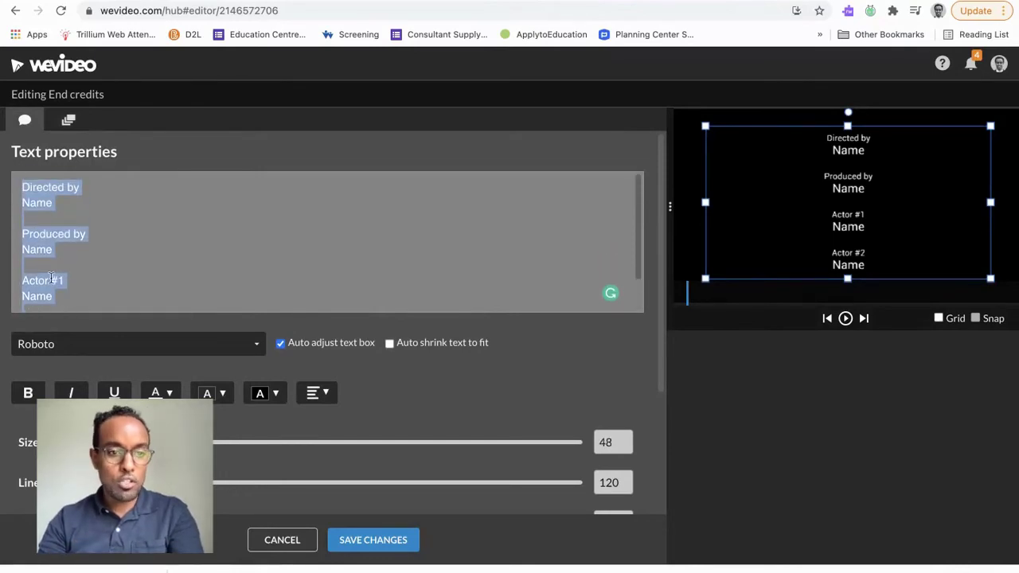
# Step: Append a new 'Actor #2' line at the end of the credits
pyautogui.click(71, 295)
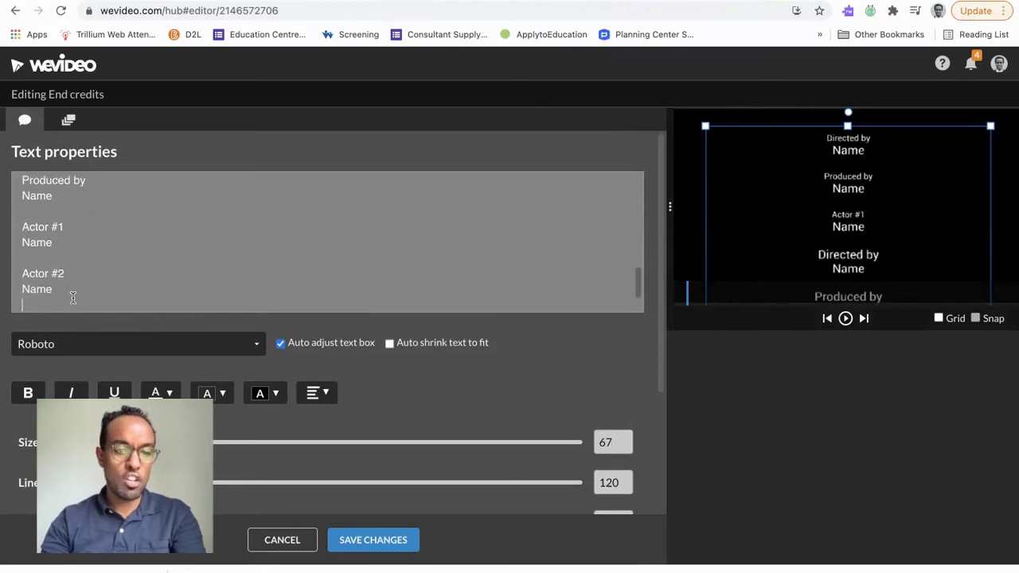
pyautogui.press('BackSpace')
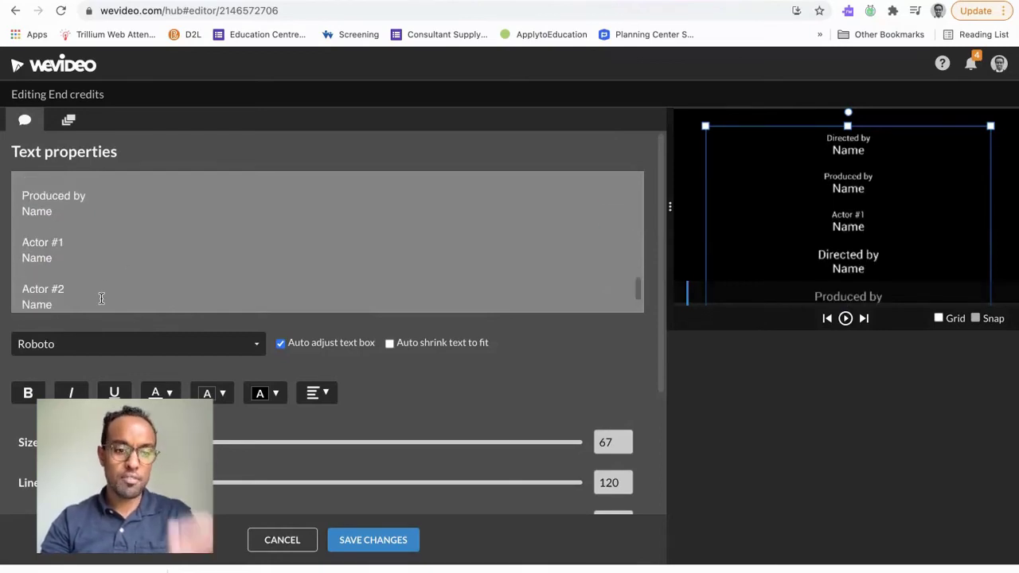
pyautogui.press('Return')
pyautogui.press('Return')
pyautogui.write('Actor #2')
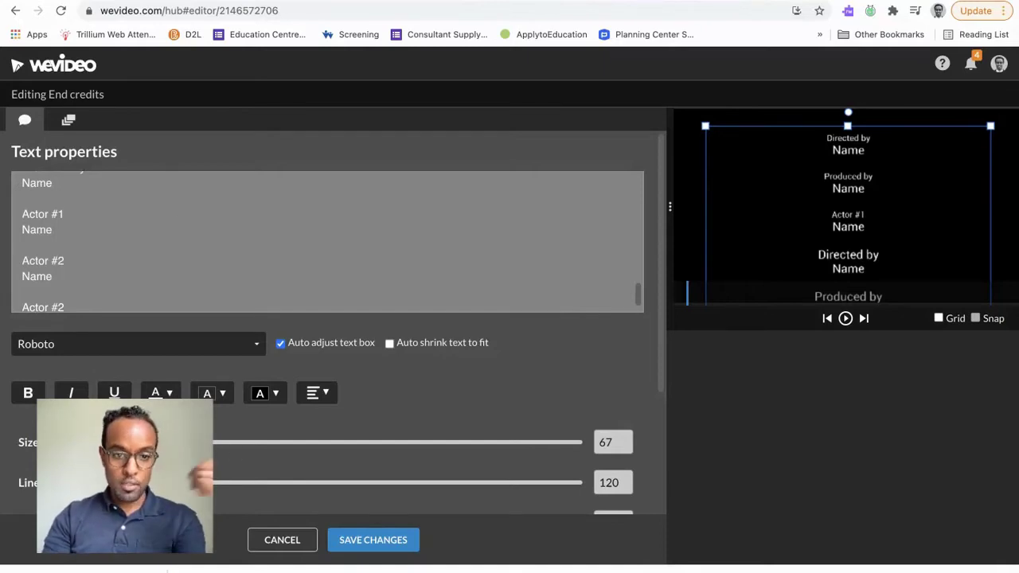
# Step: Set the credits text size to 64 and line spacing to 115
pyautogui.click(216, 443)
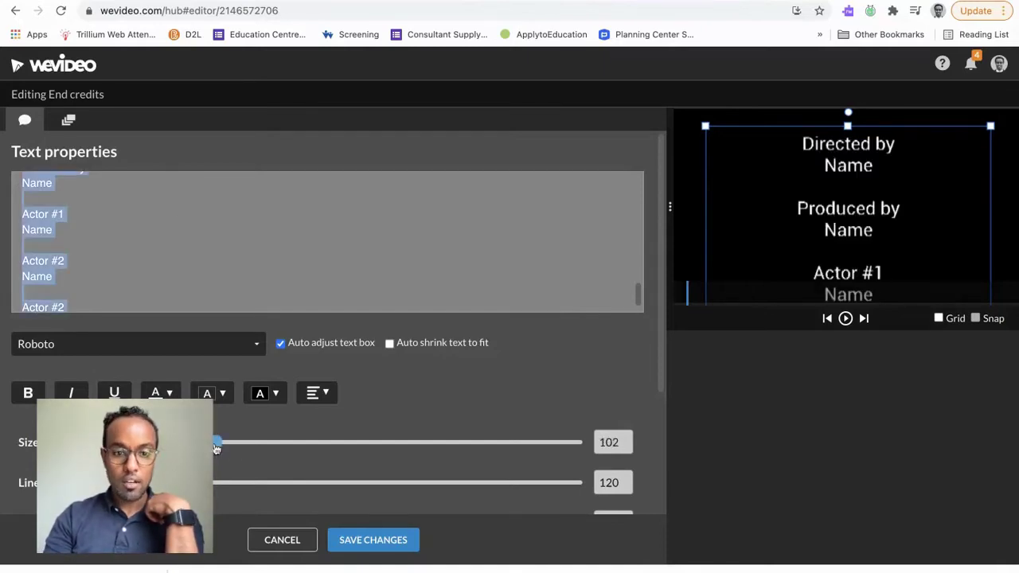
pyautogui.moveTo(216, 448); pyautogui.dragTo(181, 446)
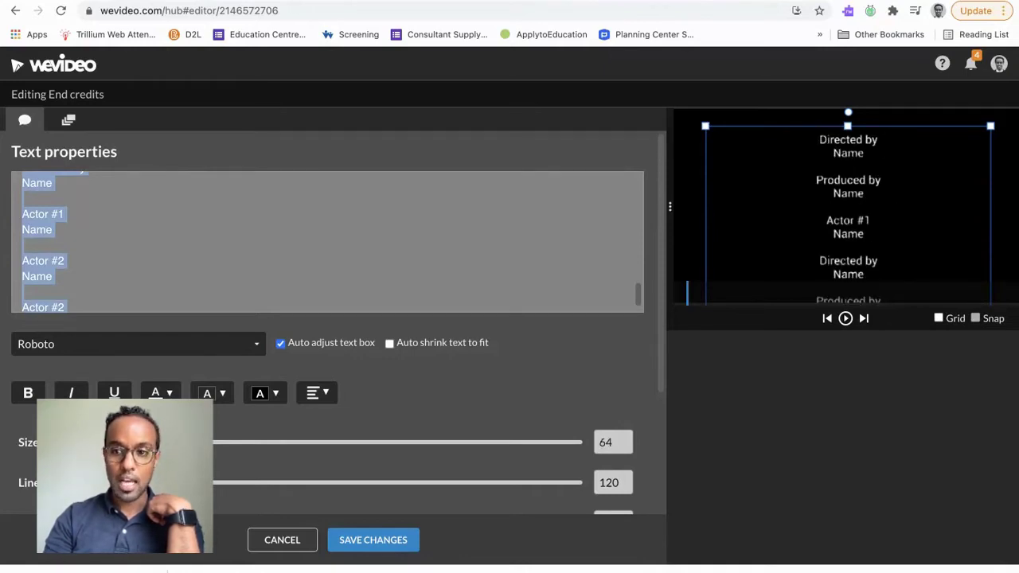
pyautogui.moveTo(187, 482)
pyautogui.mouseDown()
pyautogui.moveTo(242, 484)
pyautogui.moveTo(185, 483)
pyautogui.mouseUp()
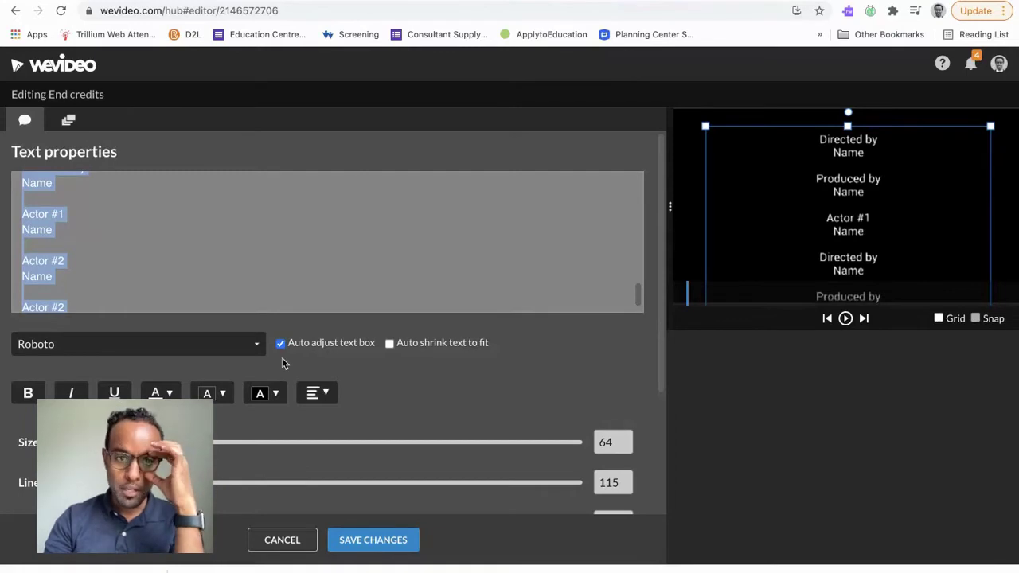
# Step: Set the credits animation's start position below the bottom of the frame
pyautogui.click(72, 119)
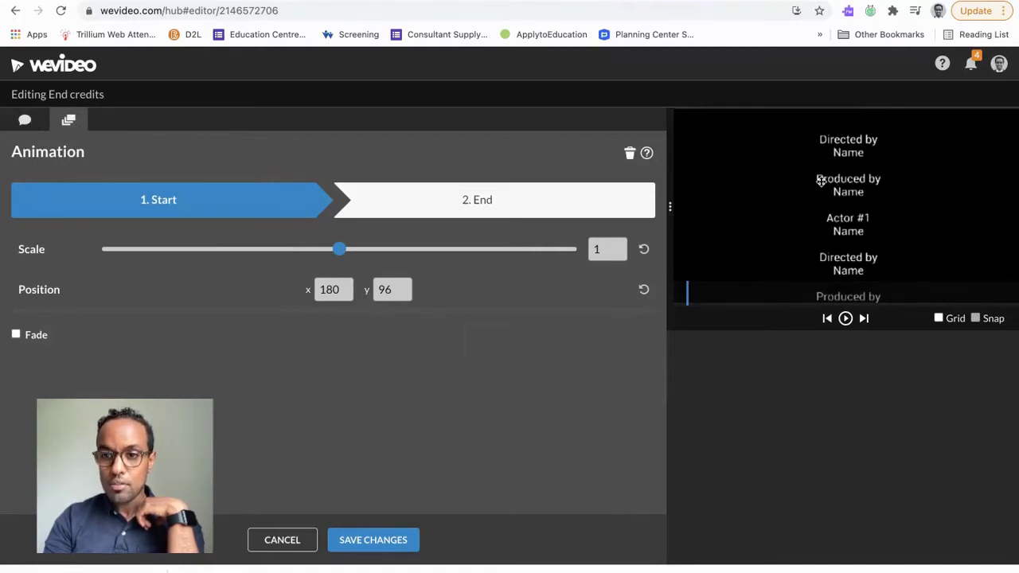
pyautogui.moveTo(821, 180); pyautogui.dragTo(824, 201)
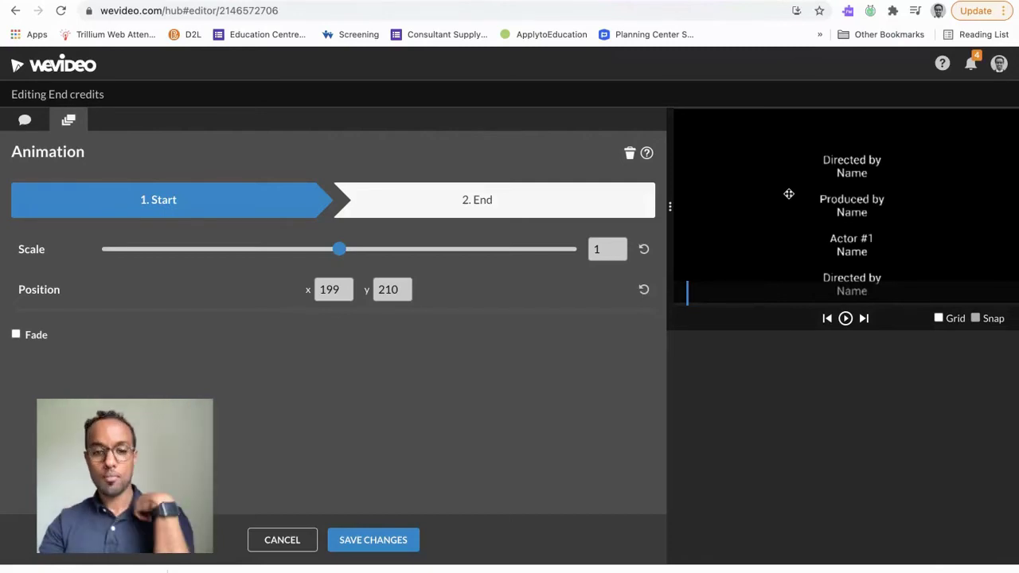
pyautogui.moveTo(866, 202); pyautogui.dragTo(854, 299)
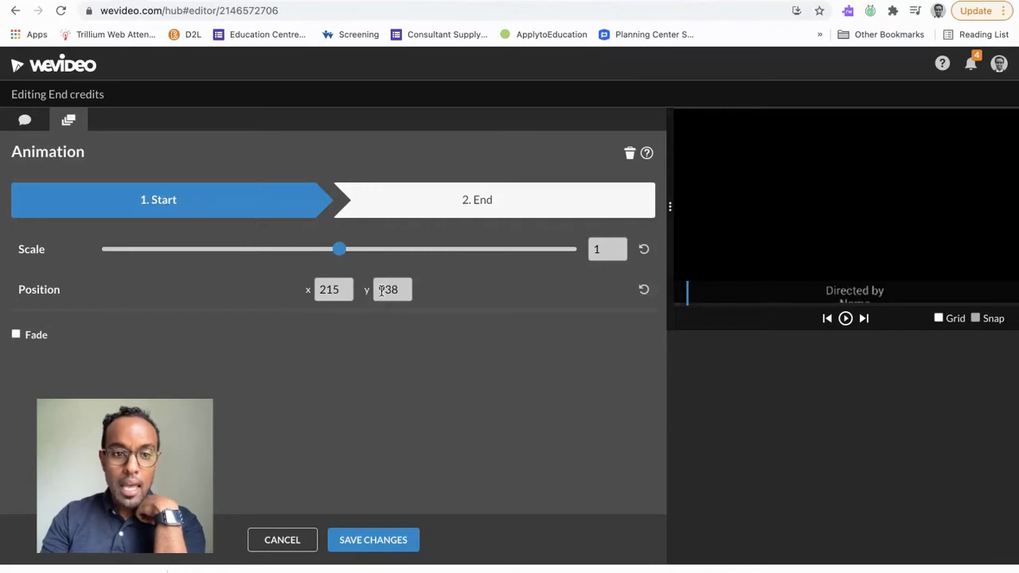
# Step: Set the end position far above the frame (y -3265) and save the changes
pyautogui.click(477, 202)
pyautogui.moveTo(857, 239); pyautogui.dragTo(851, 145)
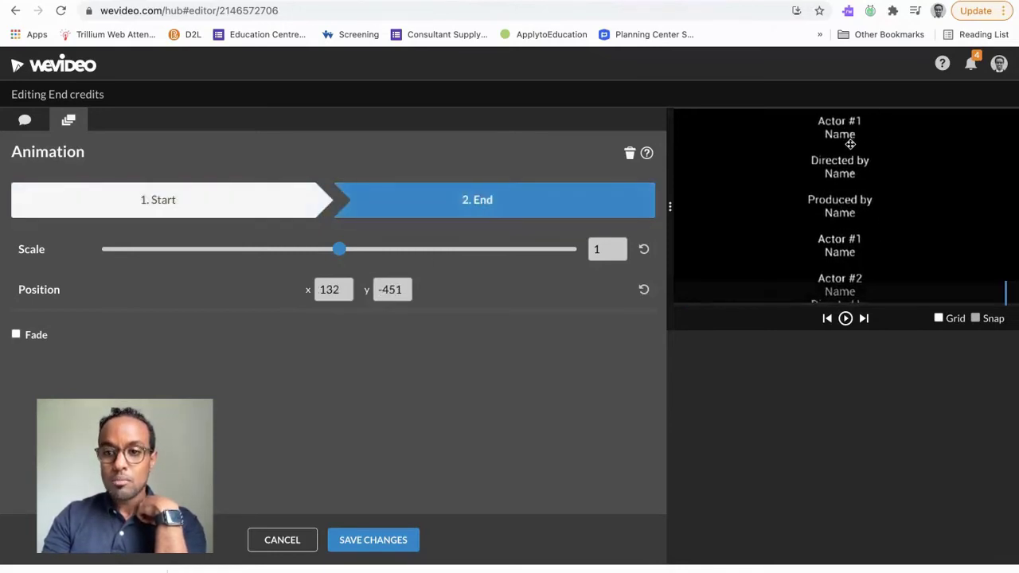
pyautogui.moveTo(846, 227); pyautogui.dragTo(846, 104)
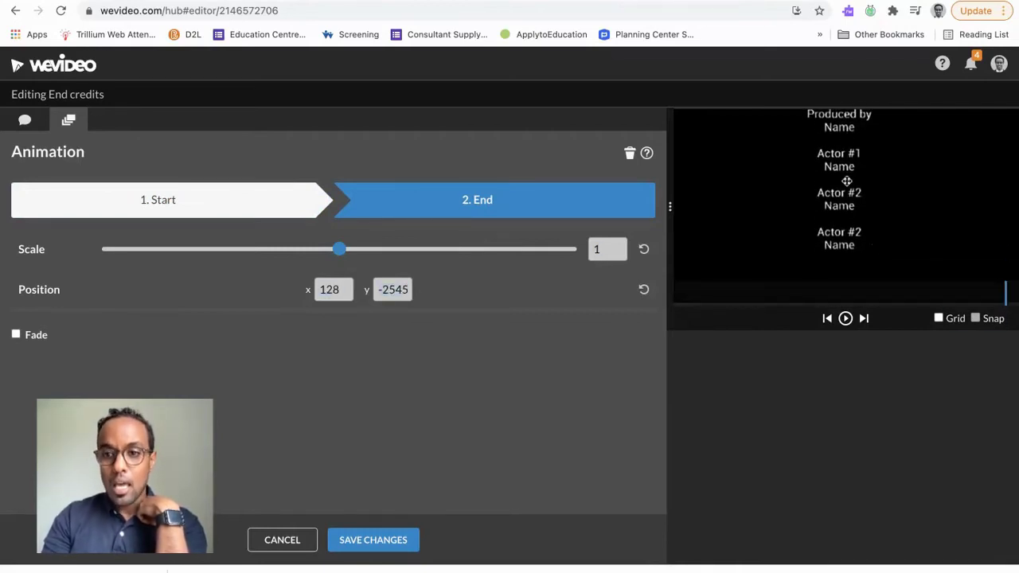
pyautogui.moveTo(847, 181); pyautogui.dragTo(840, 112)
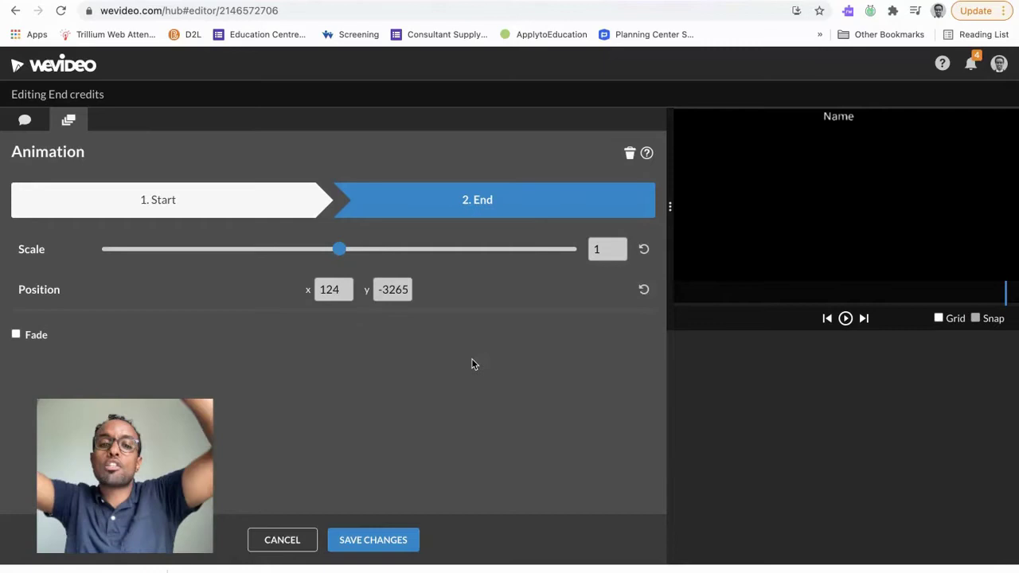
pyautogui.click(366, 542)
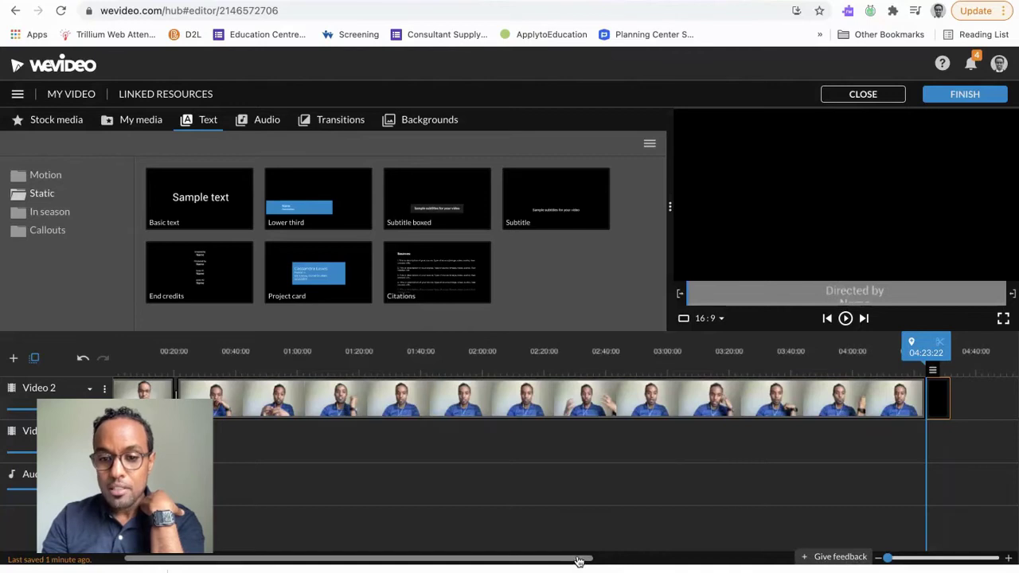
# Step: Lengthen the End credits clip on the timeline
pyautogui.moveTo(579, 561); pyautogui.dragTo(779, 559)
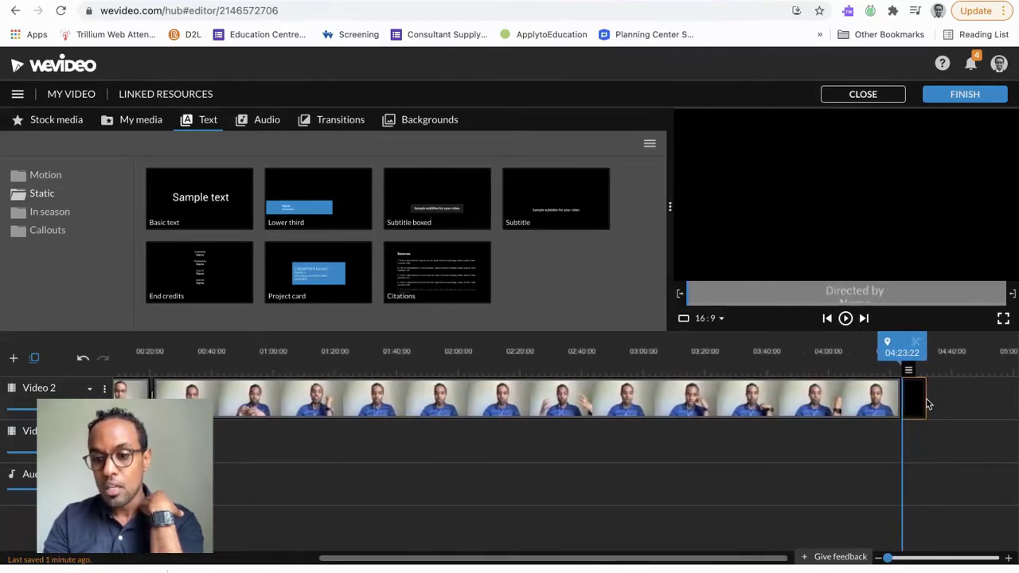
pyautogui.moveTo(925, 396); pyautogui.dragTo(1015, 398)
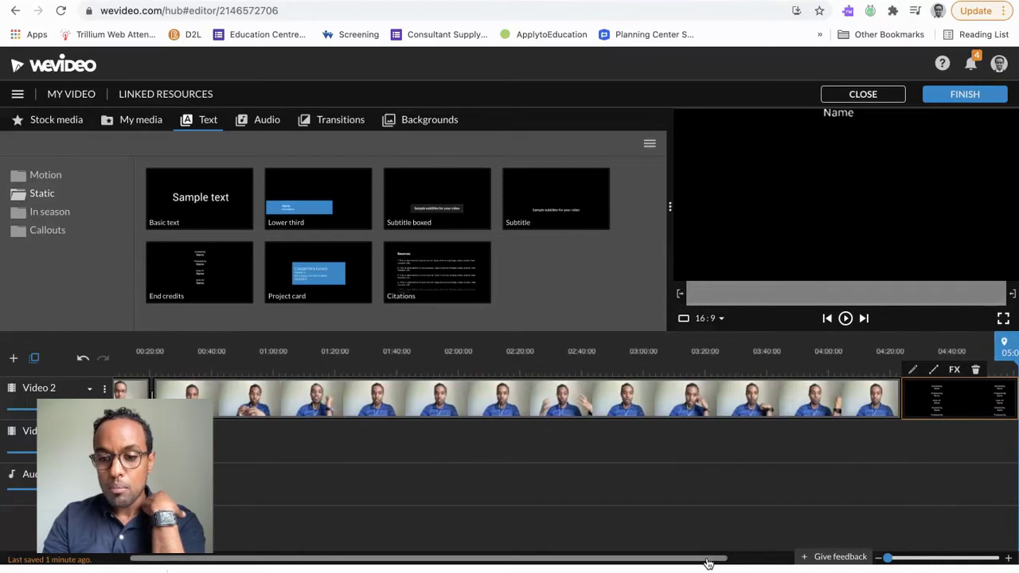
pyautogui.hscroll(3, 891, 498)
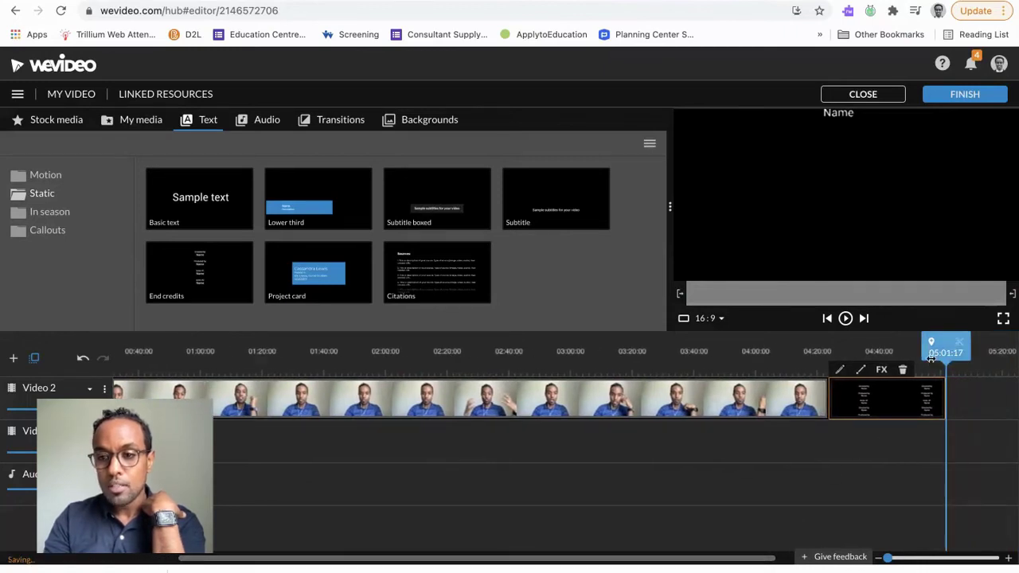
pyautogui.moveTo(936, 354)
pyautogui.mouseDown()
pyautogui.moveTo(809, 359)
pyautogui.moveTo(823, 356)
pyautogui.mouseUp()
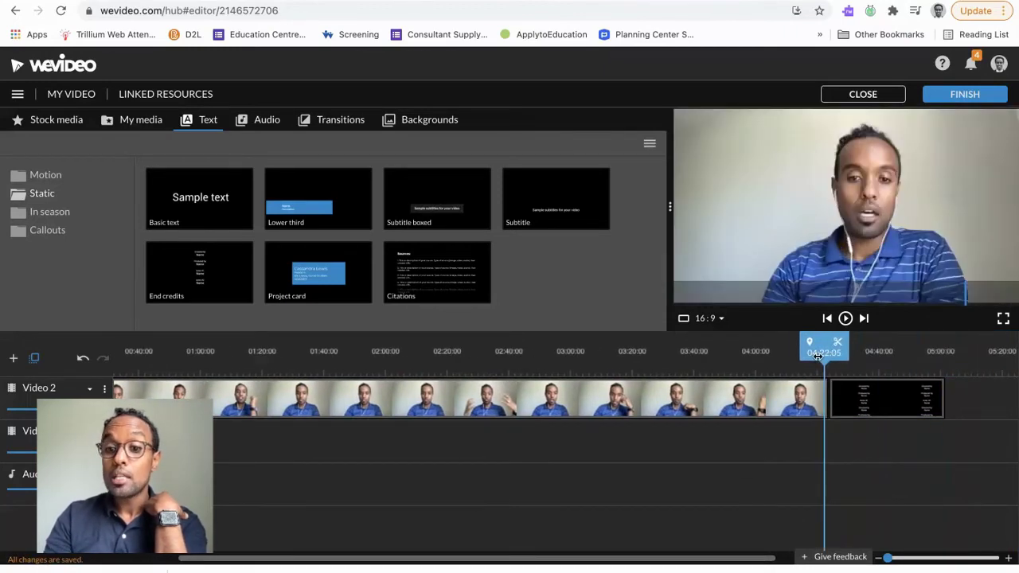
pyautogui.click(903, 398)
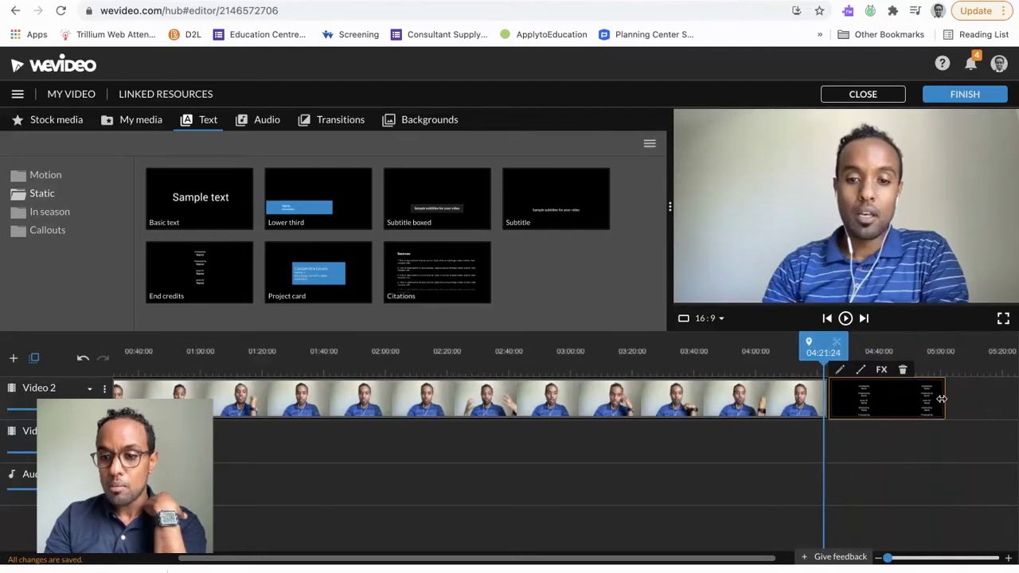
pyautogui.moveTo(941, 399); pyautogui.dragTo(992, 401)
# Step: Play back from just before the credits to watch them scroll
pyautogui.click(848, 356)
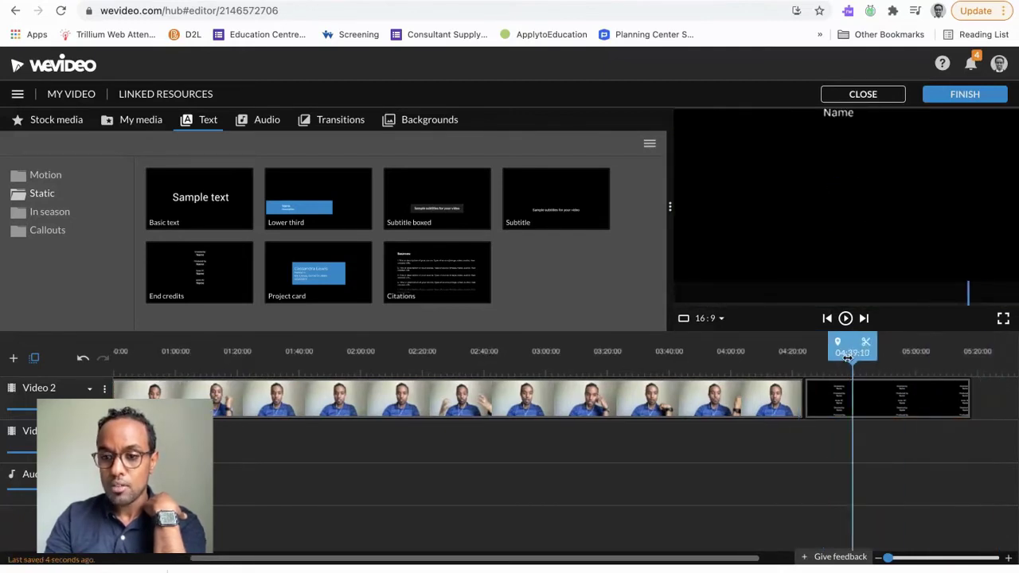
pyautogui.moveTo(848, 356); pyautogui.dragTo(794, 358)
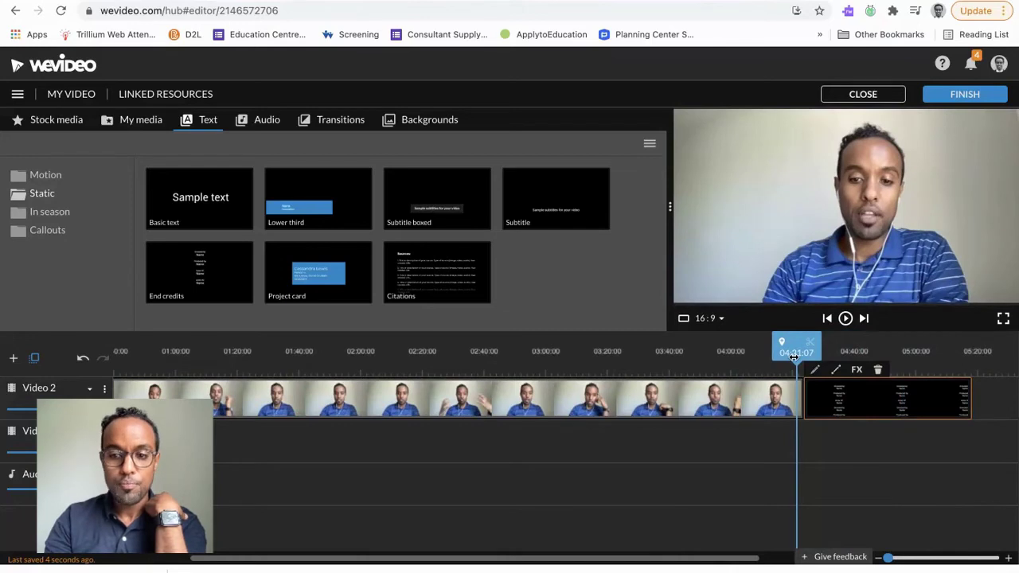
pyautogui.press('space')
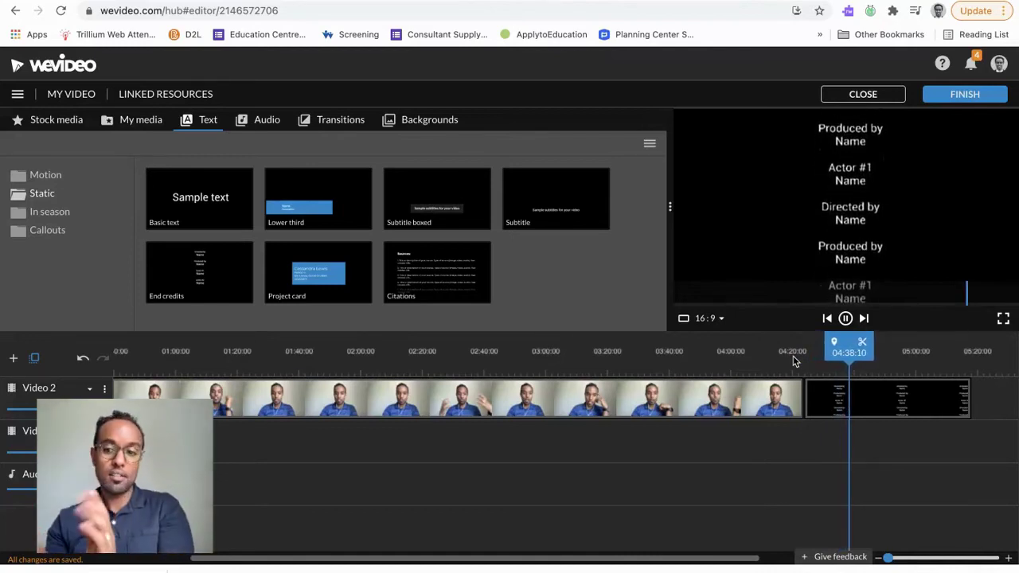
# Step: Open the credits clip's animation and compare the Start and End positions
pyautogui.click(832, 384)
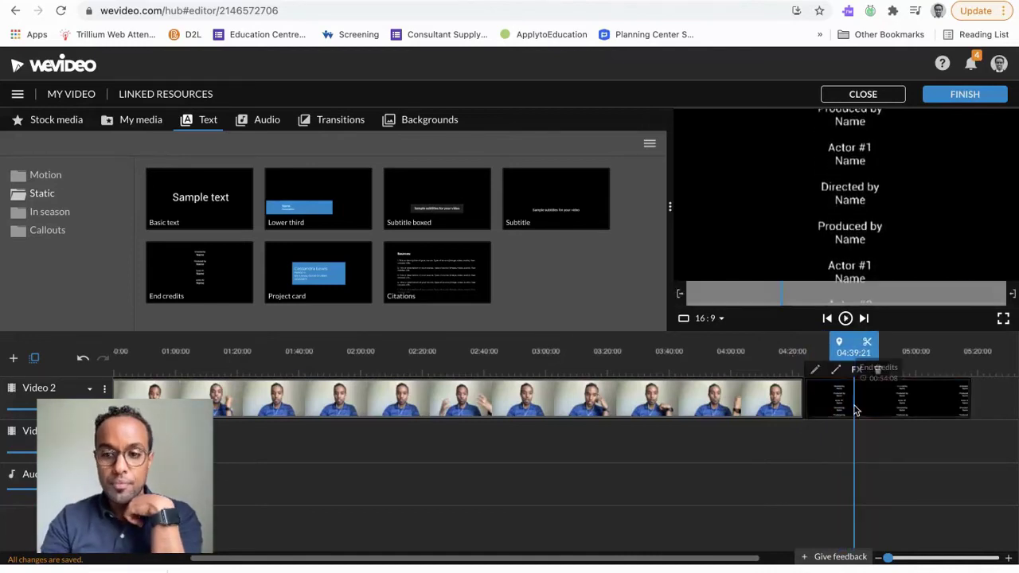
pyautogui.click(815, 371)
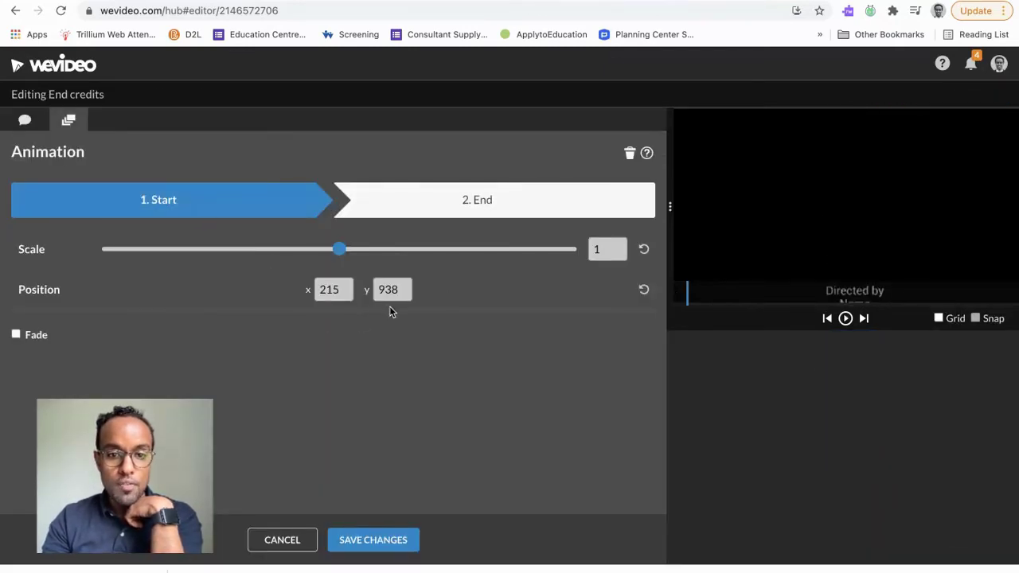
pyautogui.click(403, 206)
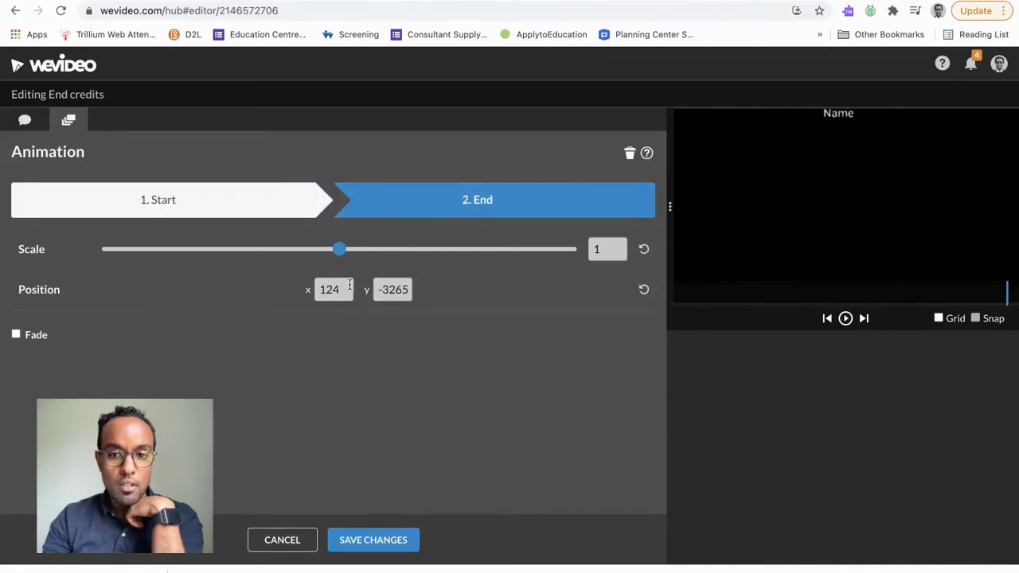
pyautogui.click(264, 216)
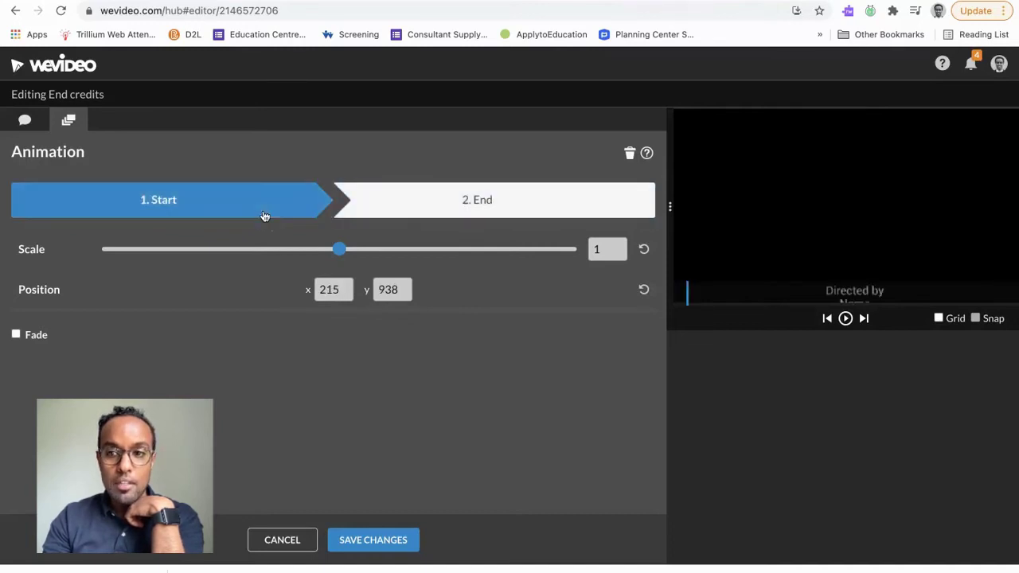
pyautogui.click(411, 214)
# Step: Set the End Position x to 215 and save the changes
pyautogui.doubleClick(330, 288)
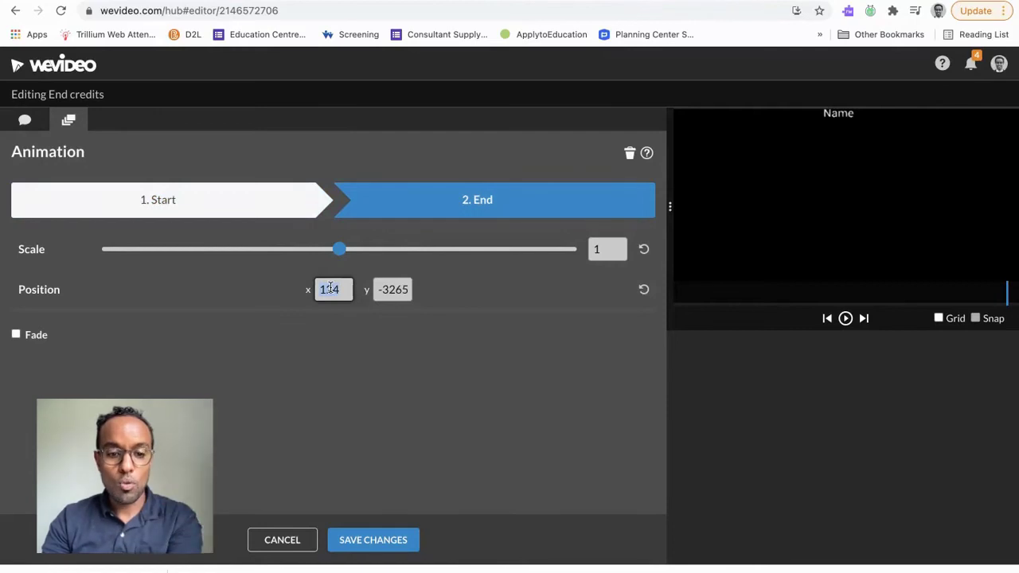
pyautogui.write('215')
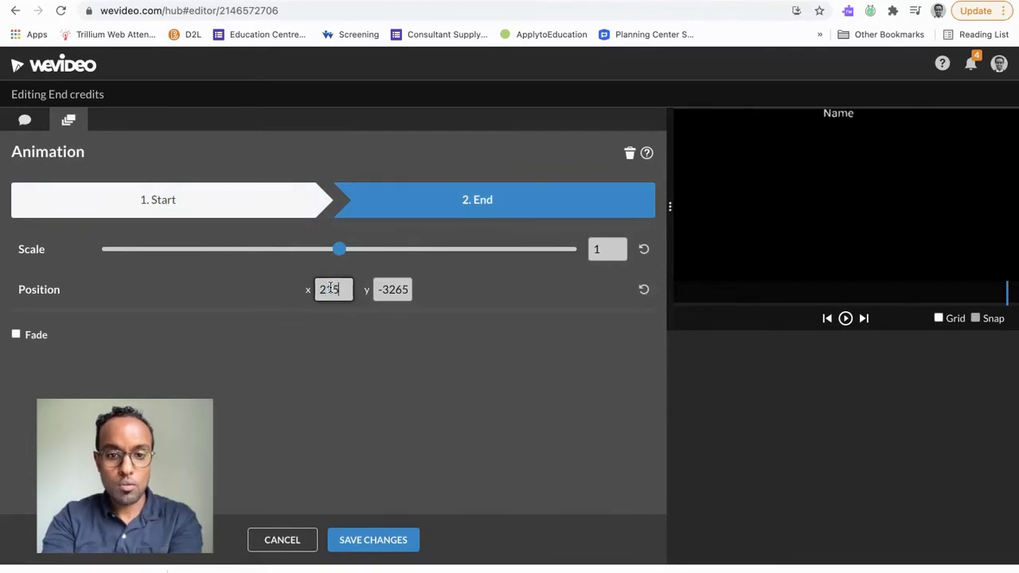
pyautogui.click(339, 366)
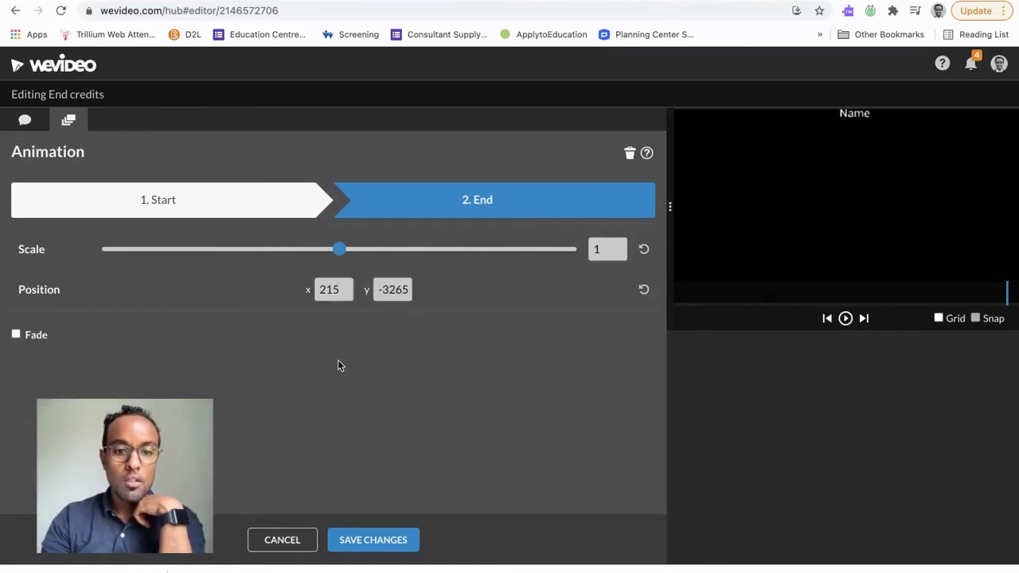
pyautogui.click(355, 539)
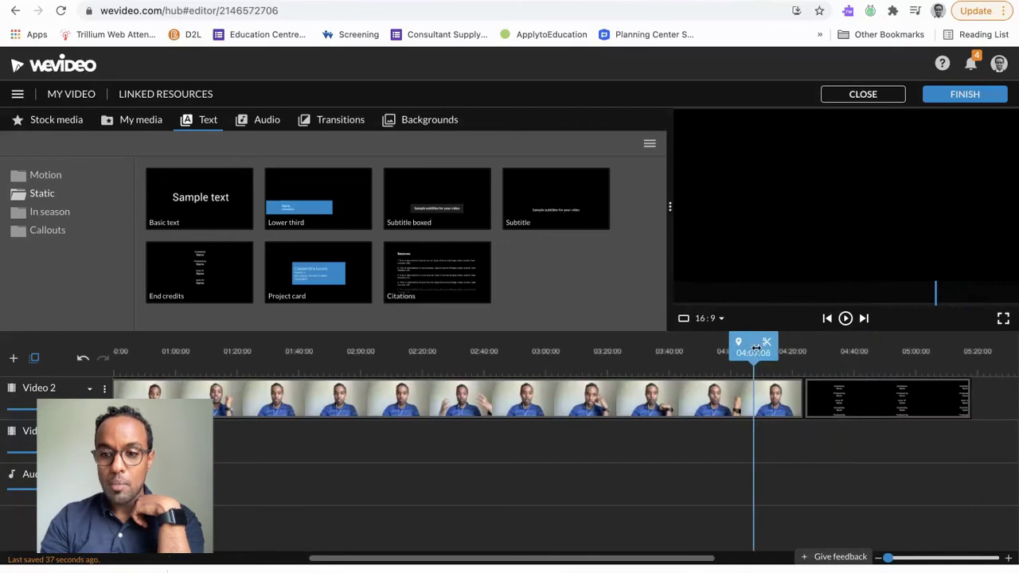
# Step: Play from about 04:20 into the credits, then pause after the straight upward roll
pyautogui.moveTo(756, 348); pyautogui.dragTo(798, 347)
pyautogui.press('space')
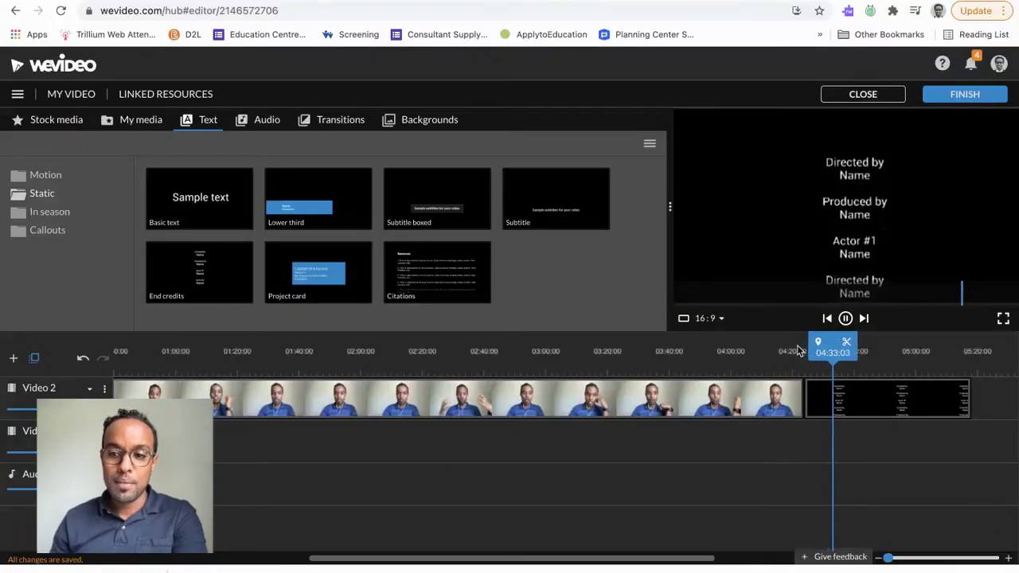
pyautogui.press('space')
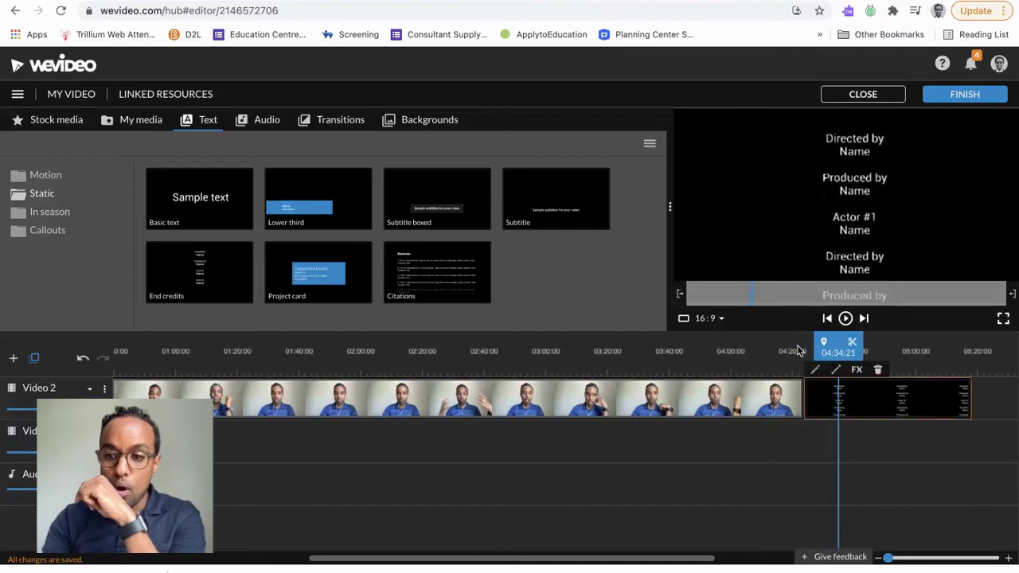
# Step: Preview Inspiration - Mega Music, Moment Of Inspiration and Clear Inspiration in Free Music
pyautogui.click(263, 121)
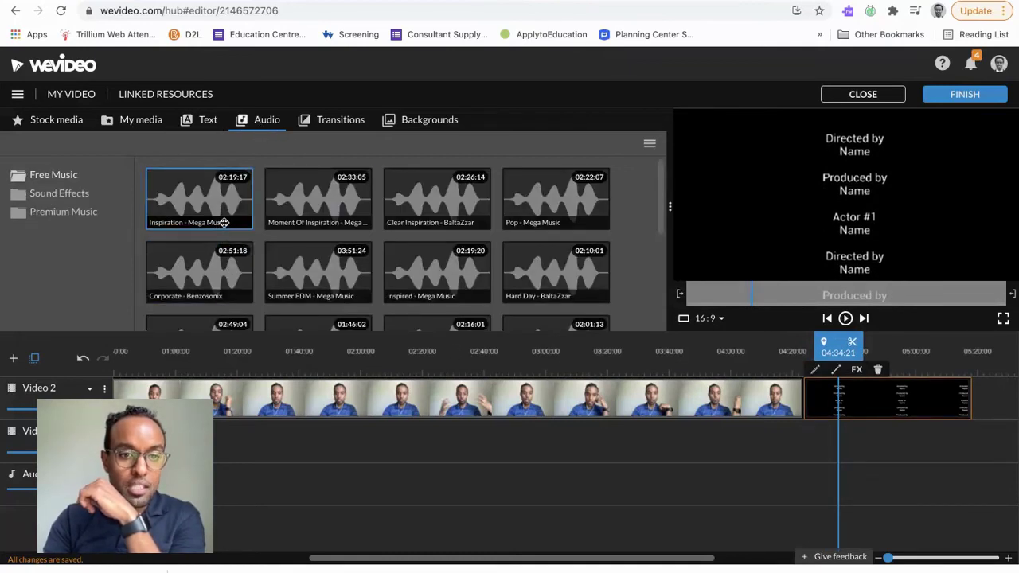
pyautogui.click(225, 223)
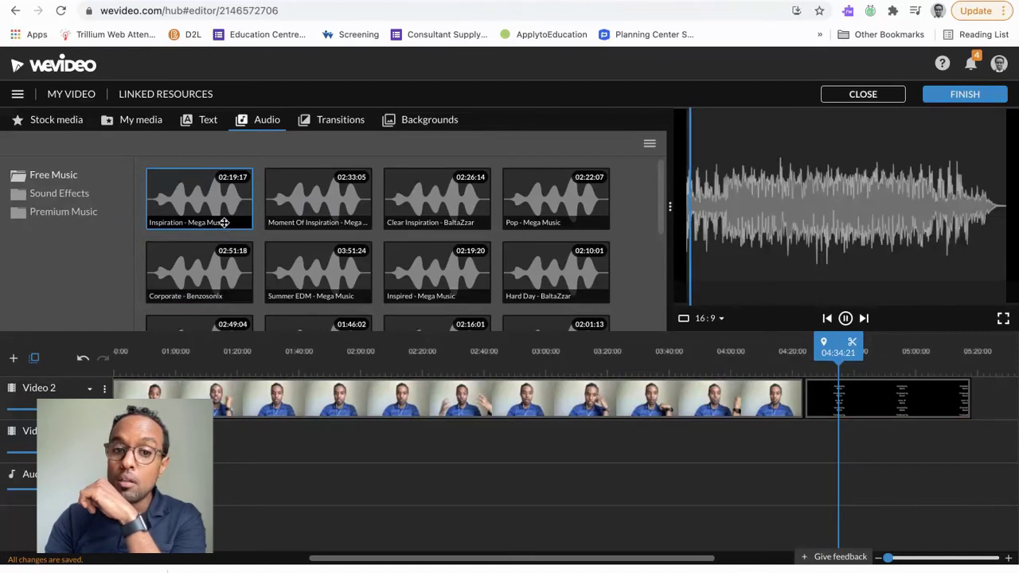
pyautogui.scroll(-3, 334, 227)
pyautogui.scroll(3, 335, 227)
pyautogui.click(335, 220)
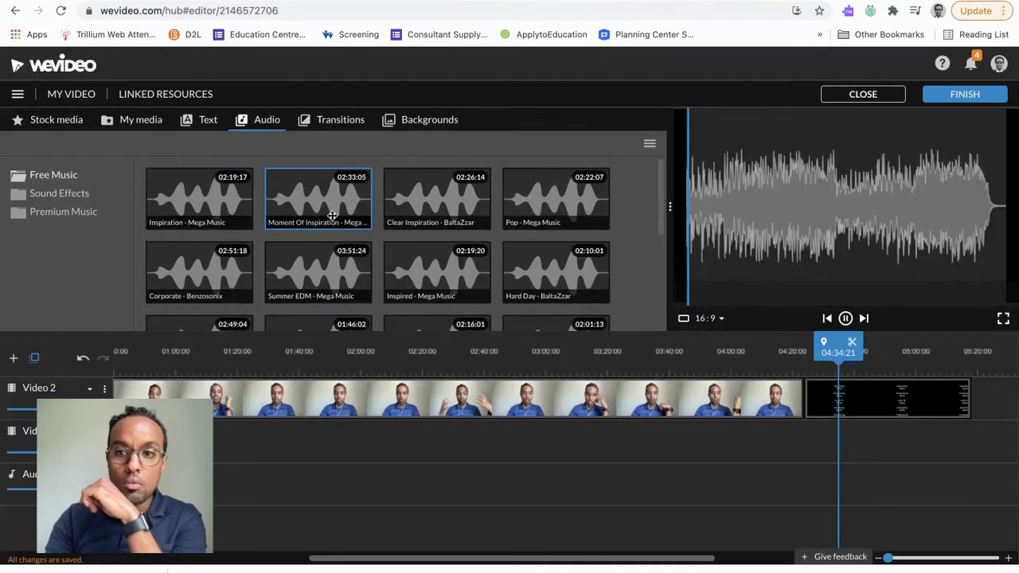
pyautogui.click(429, 214)
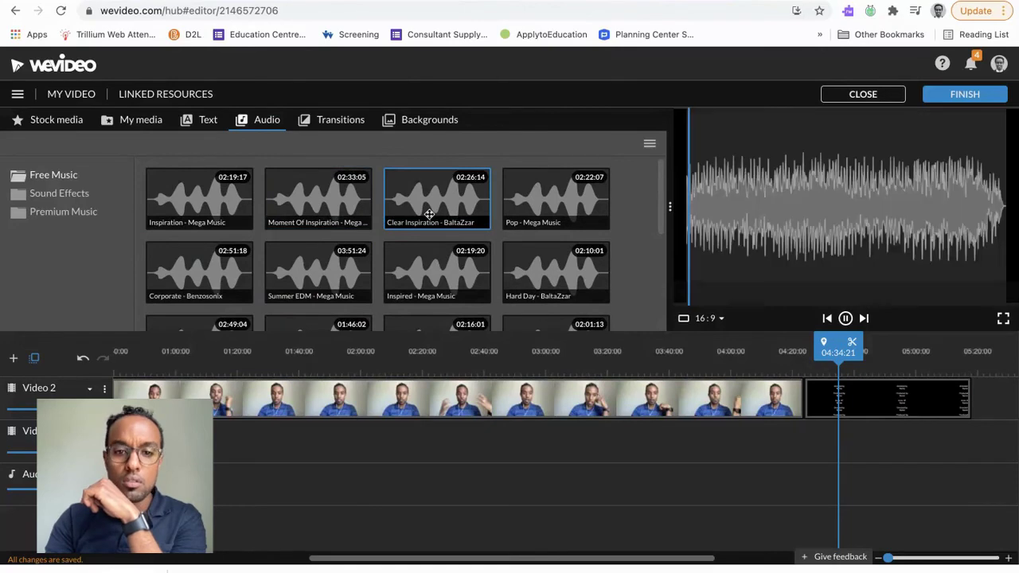
# Step: Preview Corporate Success and Ambient - Mega Music, then drag Ambient toward the timeline
pyautogui.scroll(-5, 429, 214)
pyautogui.click(443, 286)
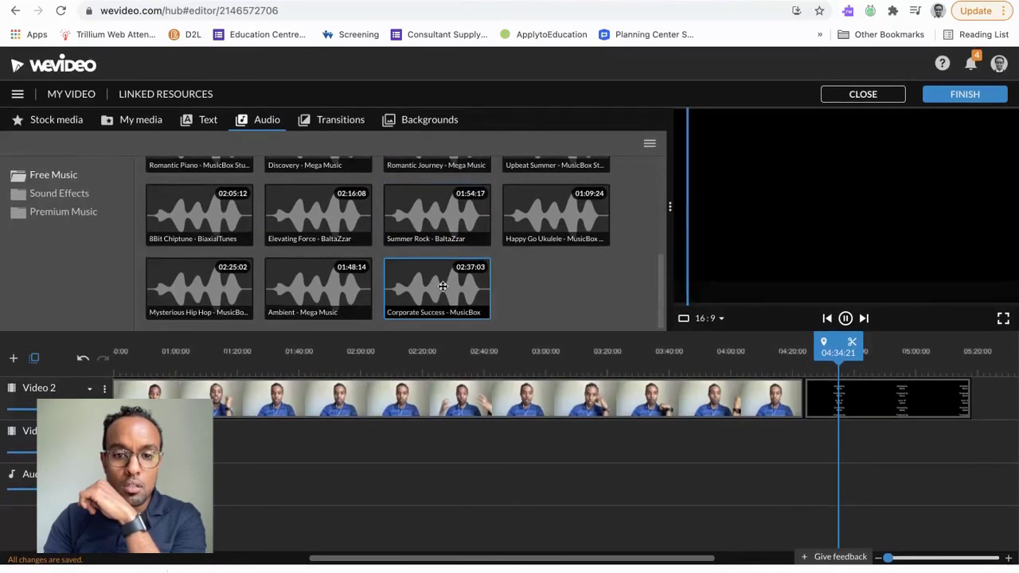
pyautogui.click(328, 293)
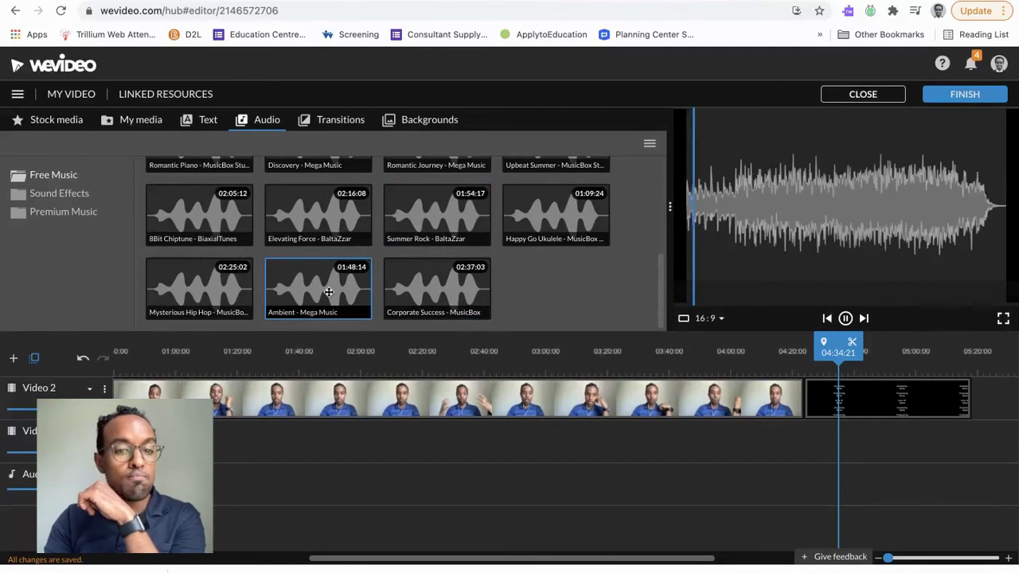
pyautogui.moveTo(328, 293); pyautogui.dragTo(822, 454)
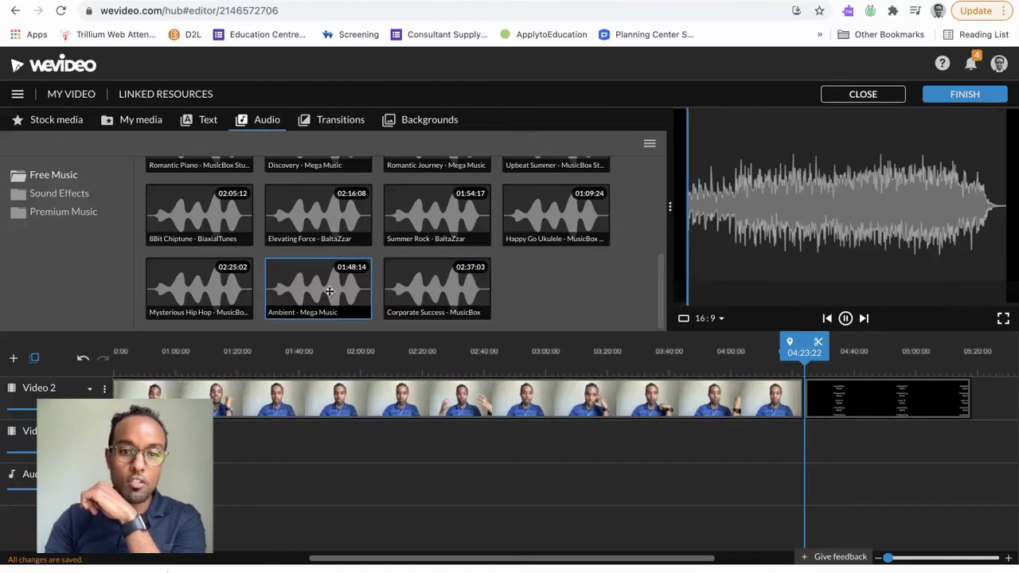
# Step: Place Ambient - Mega Music on the audio track under the credits with fade enabled
pyautogui.moveTo(329, 291); pyautogui.dragTo(828, 488)
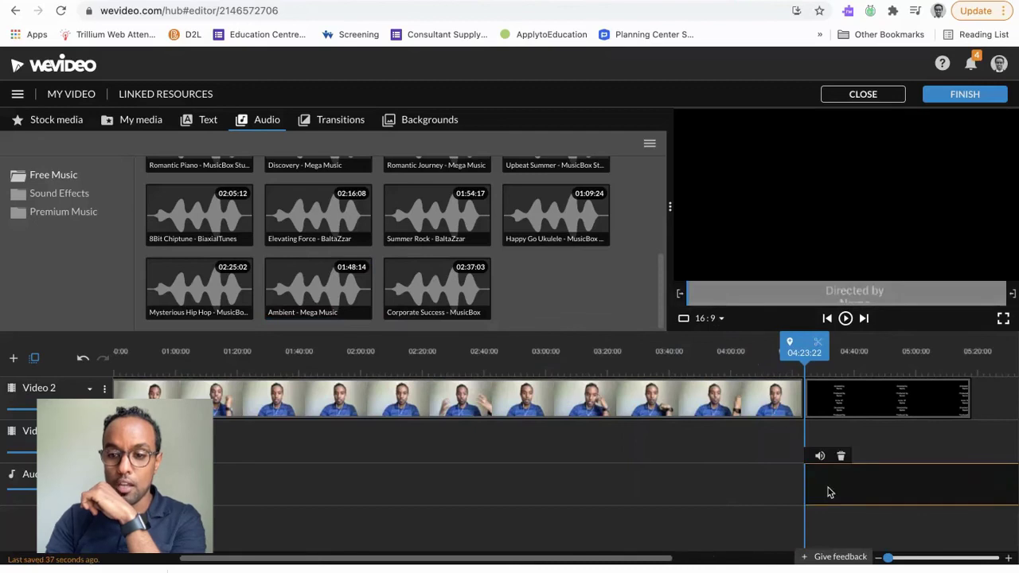
pyautogui.click(819, 457)
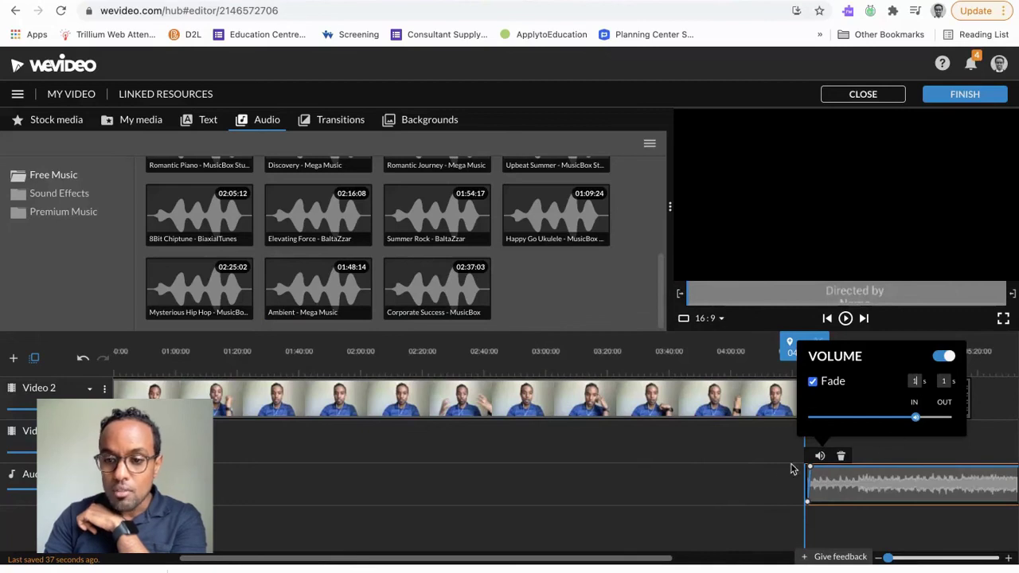
pyautogui.click(771, 481)
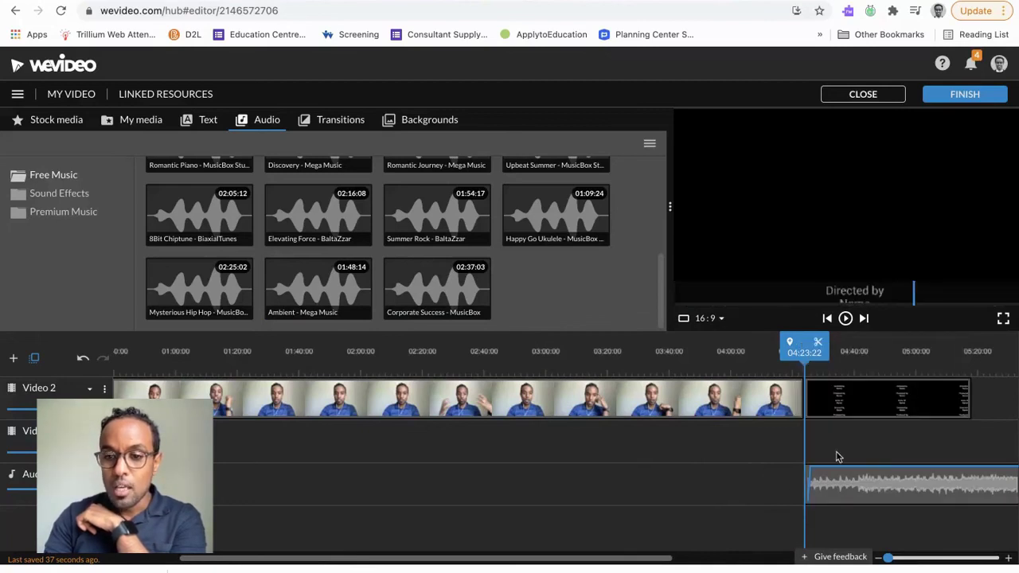
# Step: Trim and shift the music clip so it starts and ends with the End credits
pyautogui.hscroll(5, 854, 447)
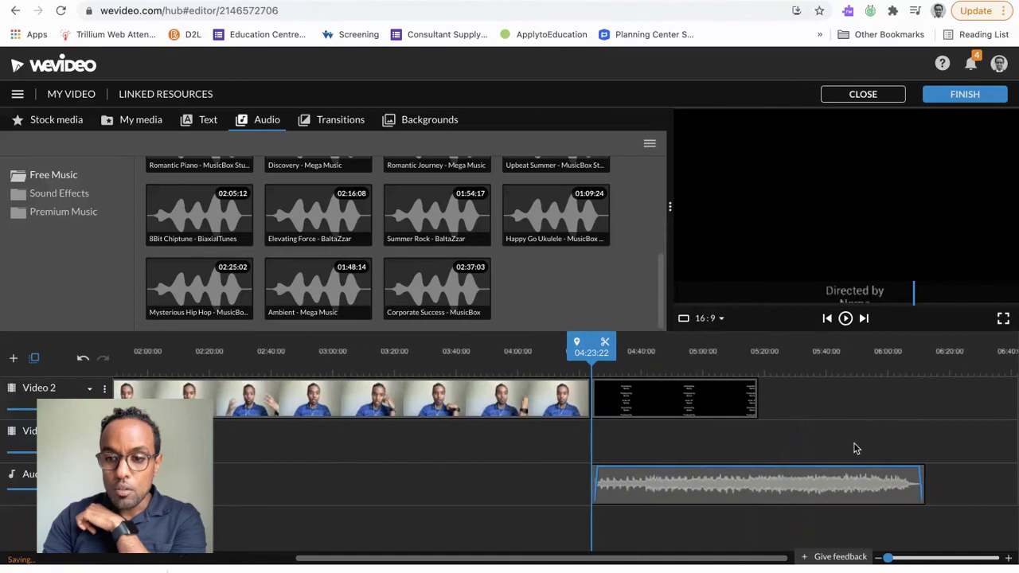
pyautogui.click(908, 486)
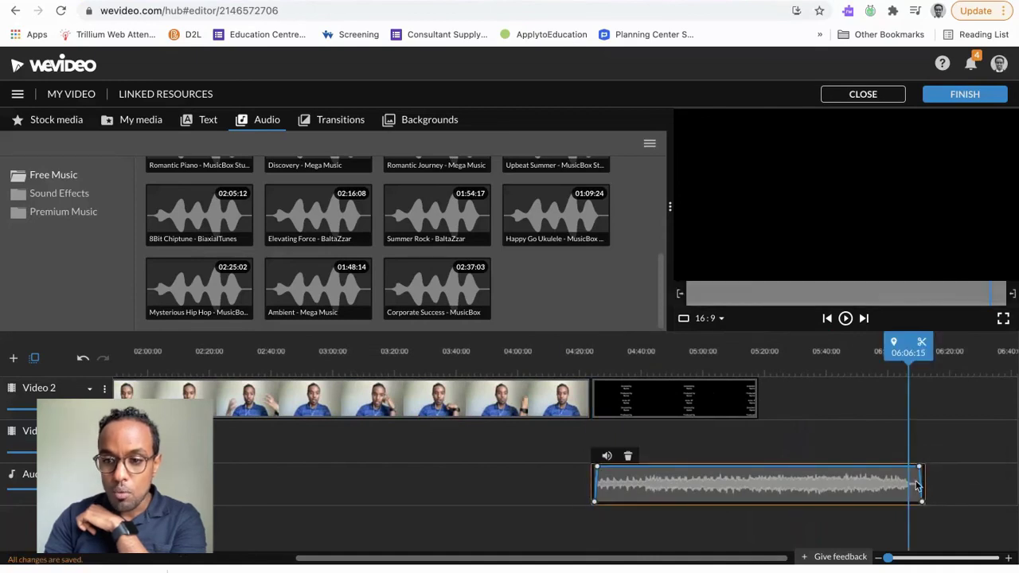
pyautogui.moveTo(925, 477); pyautogui.dragTo(749, 487)
pyautogui.click(759, 481)
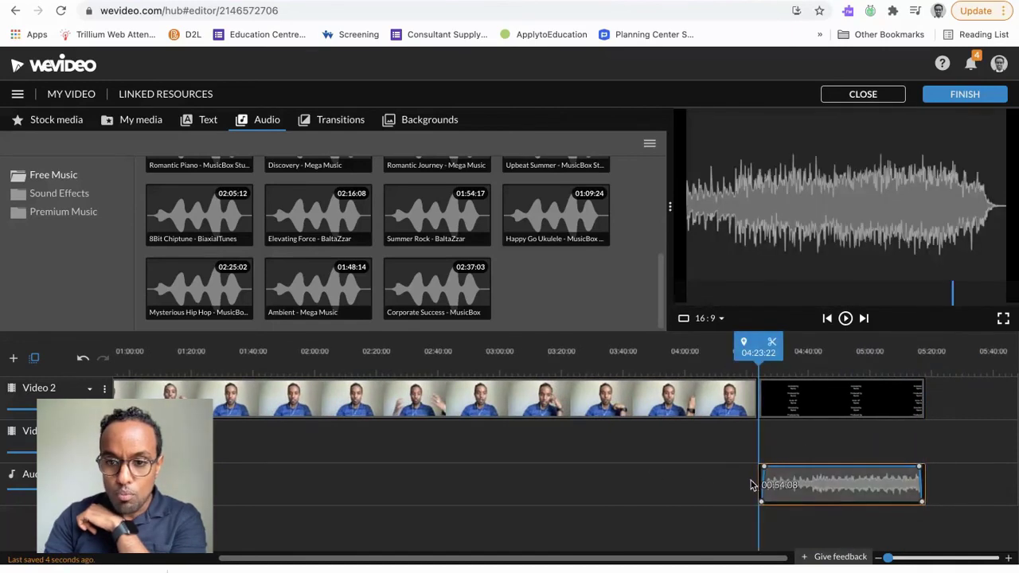
pyautogui.click(757, 484)
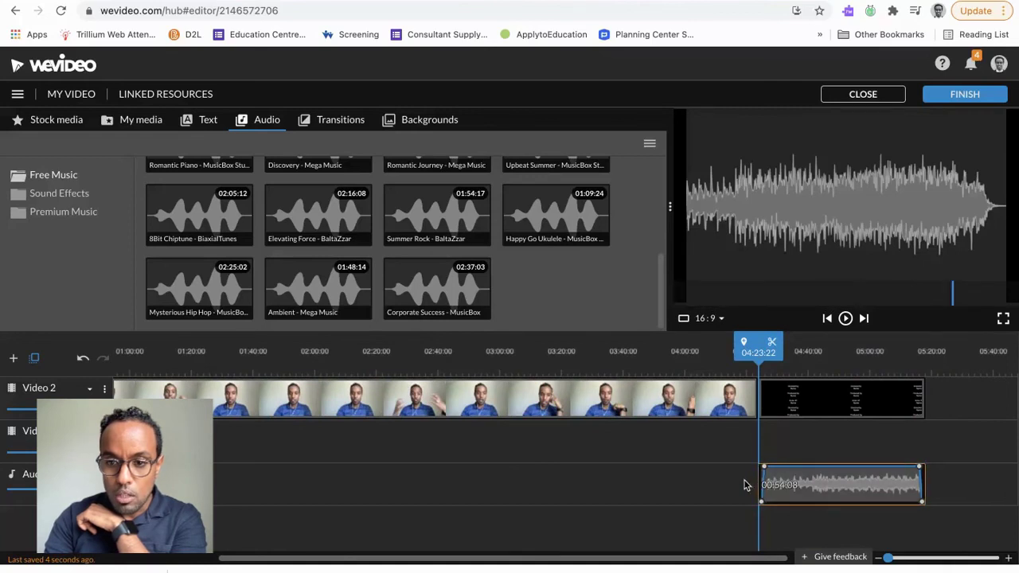
pyautogui.moveTo(783, 491); pyautogui.dragTo(777, 493)
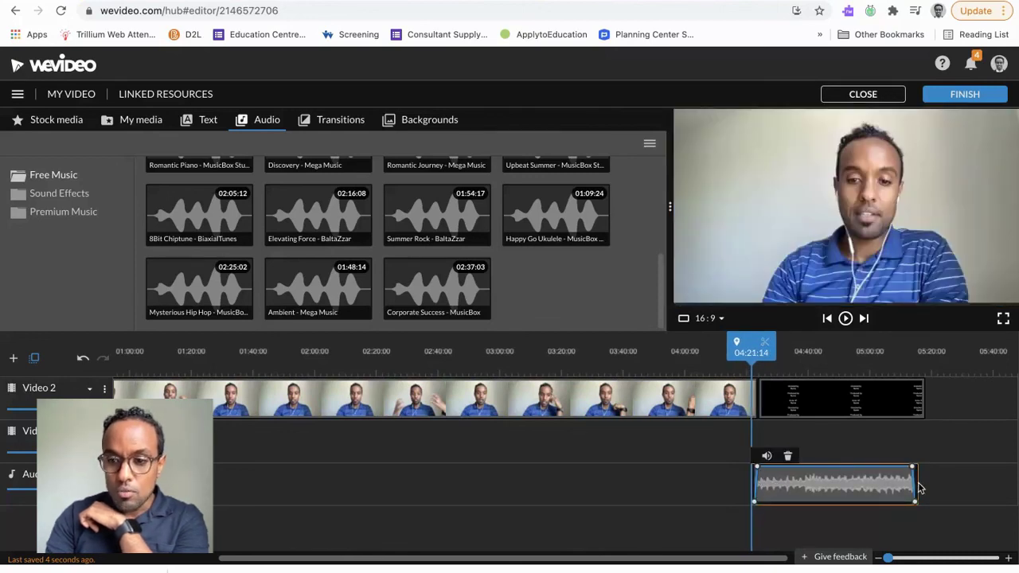
pyautogui.moveTo(919, 488); pyautogui.dragTo(925, 487)
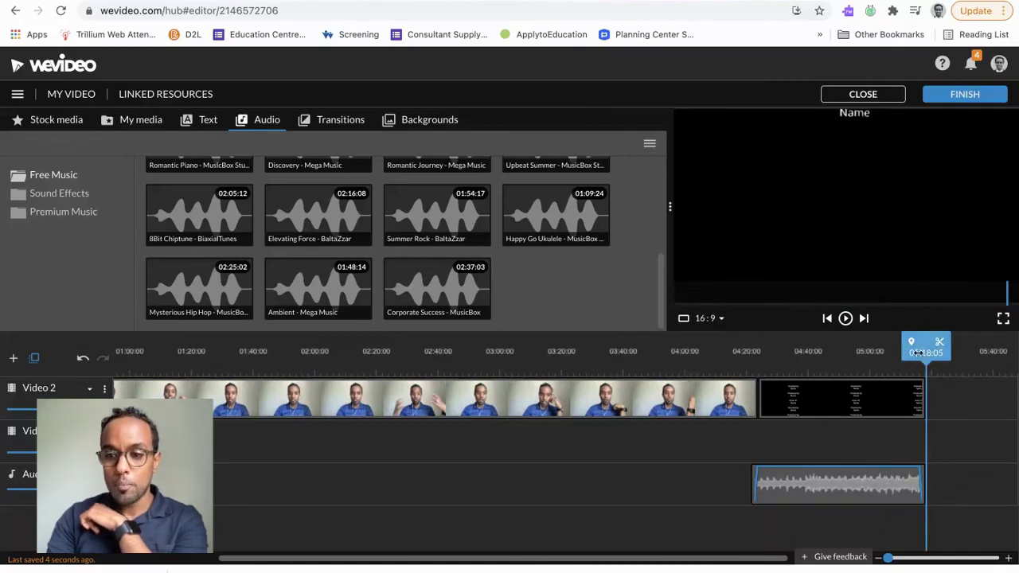
# Step: Play the ending from about 04:20 to hear Ambient - Mega Music under the credits
pyautogui.moveTo(923, 353); pyautogui.dragTo(741, 374)
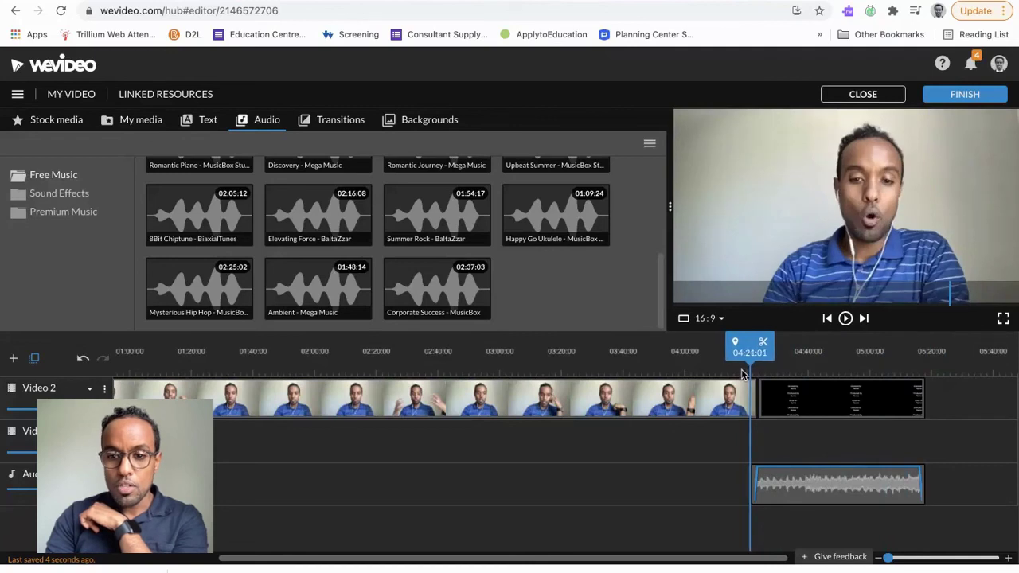
pyautogui.press('space')
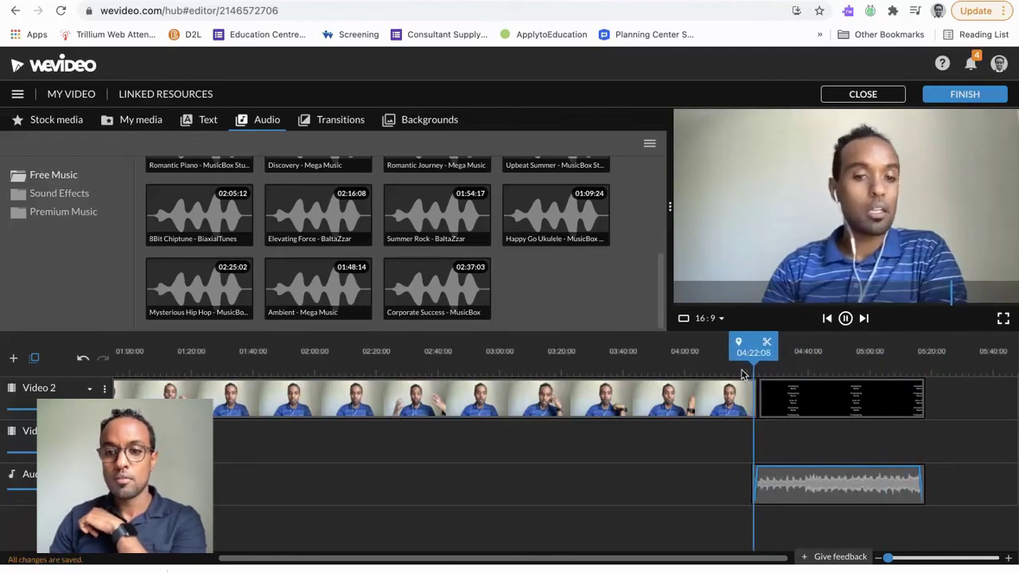